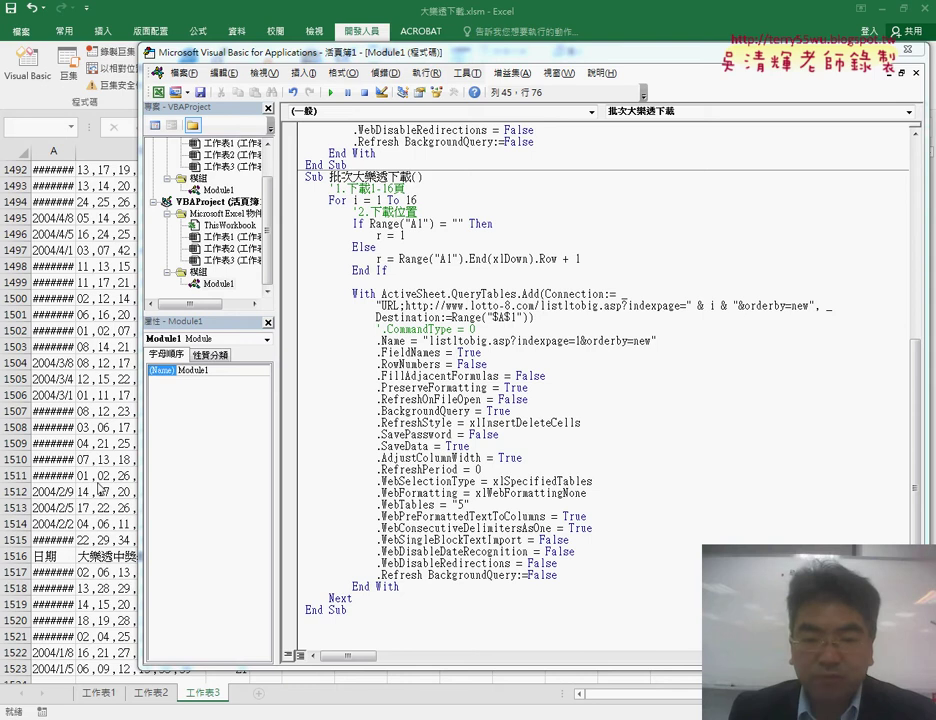
- Bring the lottery worksheet forward and widen column A so dates like 2004/10/25 show fully
left_click_drag(144, 485, 315, 485)
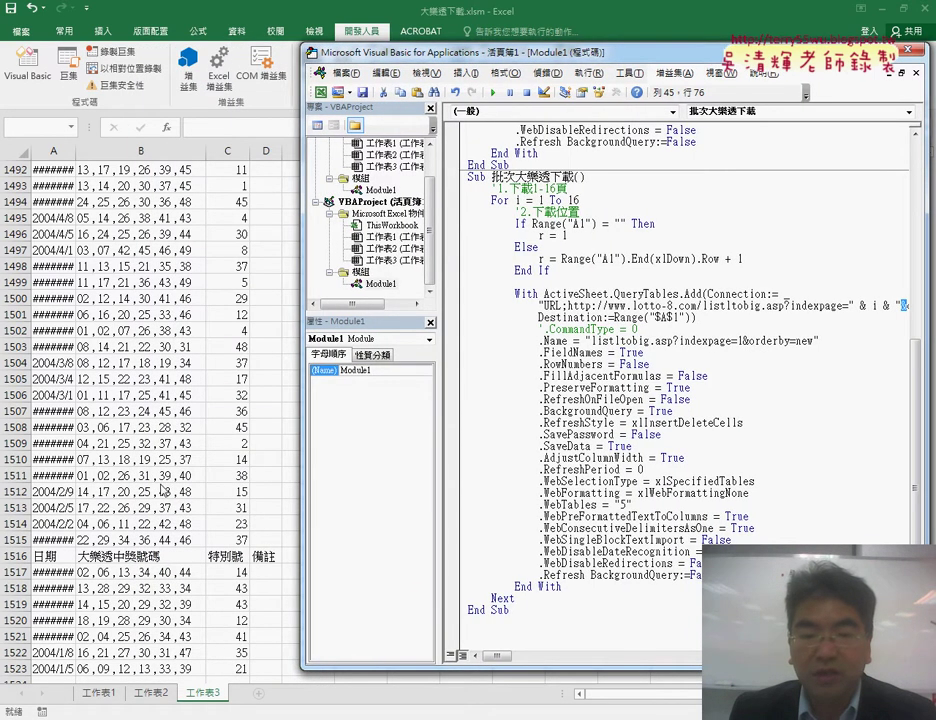
left_click(65, 437)
scroll(65, 430, "up", 10)
scroll(69, 426, "up", 6)
scroll(80, 361, "up", 2)
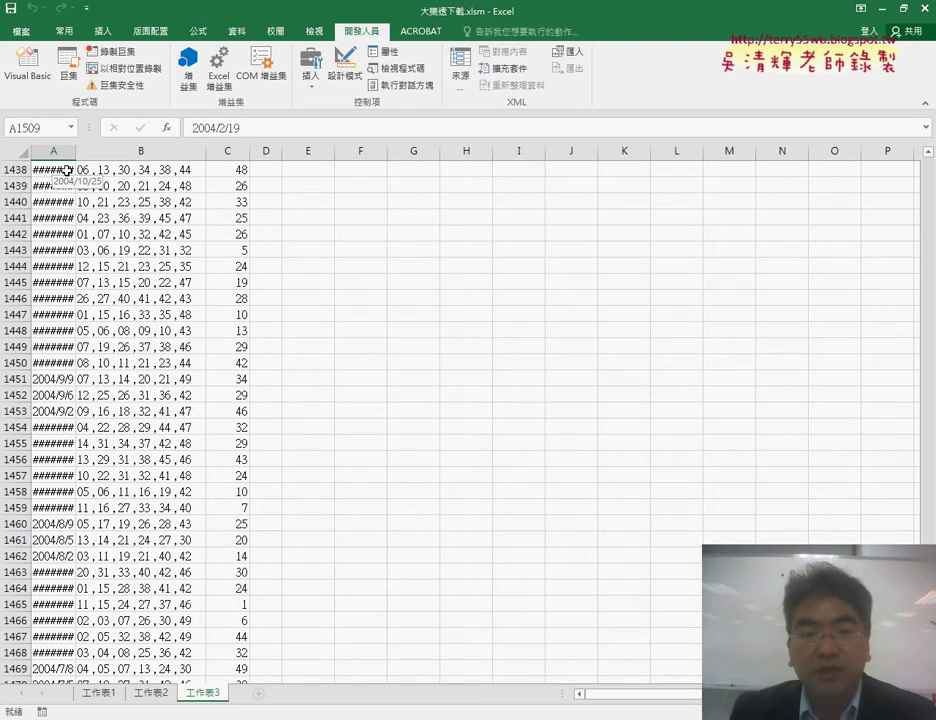
left_click_drag(77, 156, 99, 153)
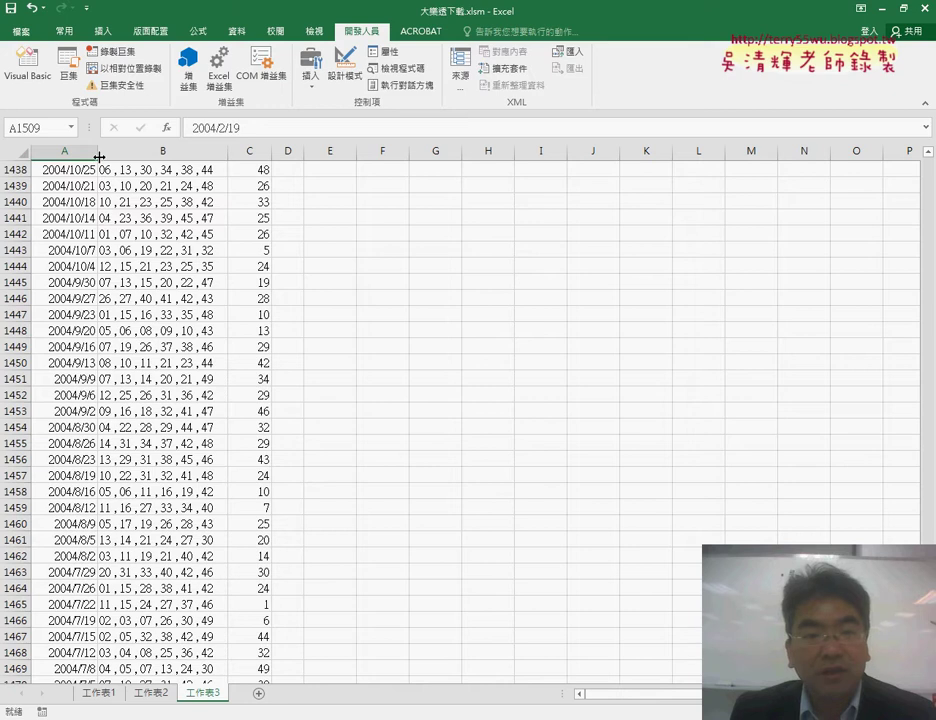
mouse_move(99, 158)
left_mouse_down()
mouse_move(70, 158)
mouse_move(97, 153)
left_mouse_up()
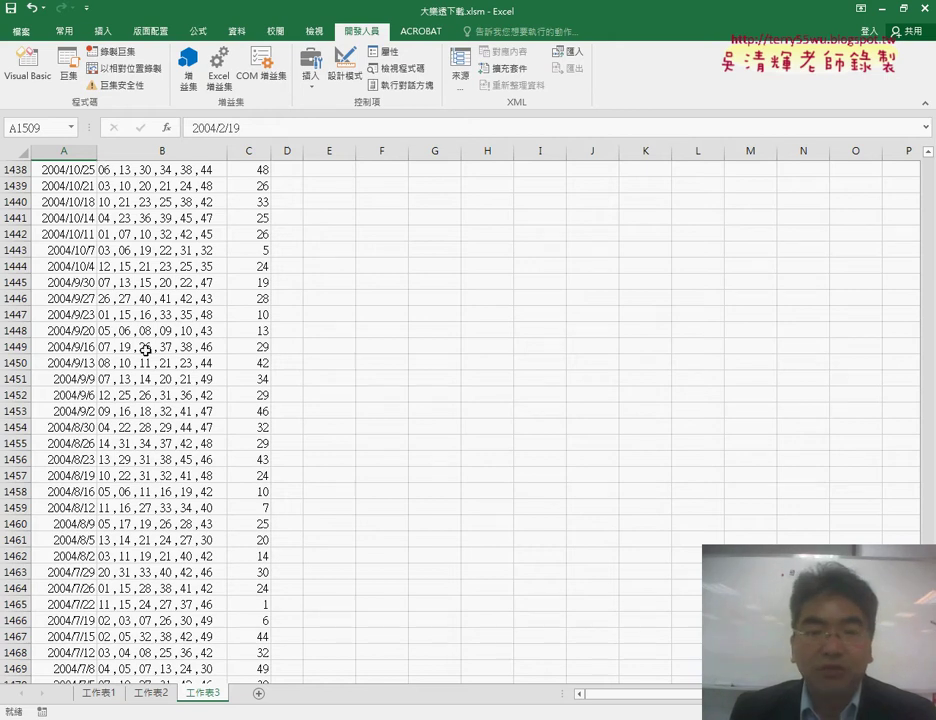
scroll(140, 282, "up", 13)
scroll(165, 307, "up", 6)
scroll(167, 274, "down", 2)
scroll(167, 274, "down", 3)
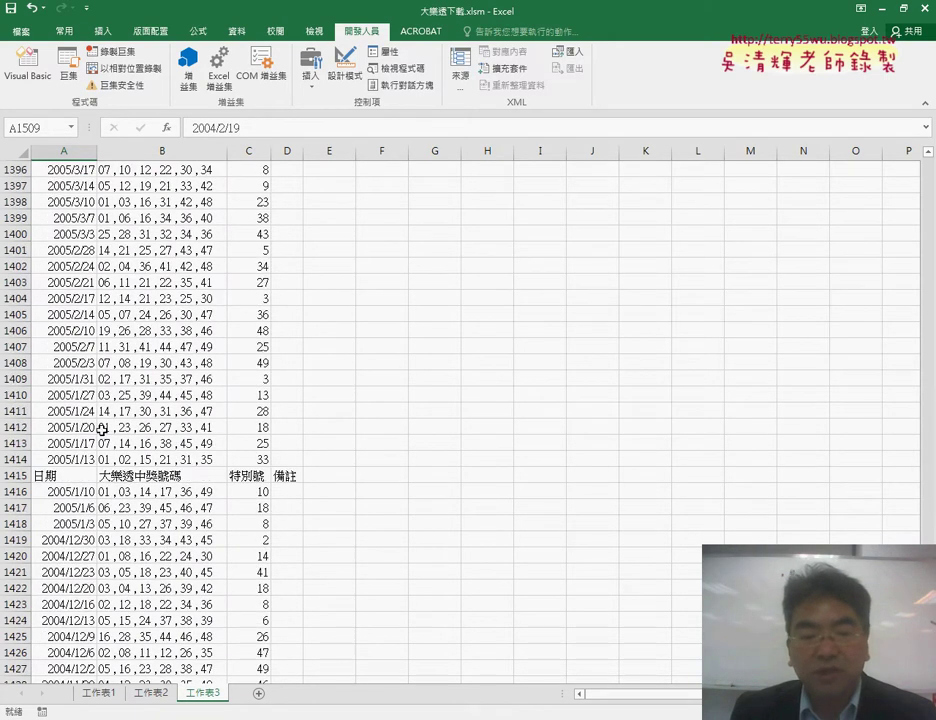
left_click(62, 477)
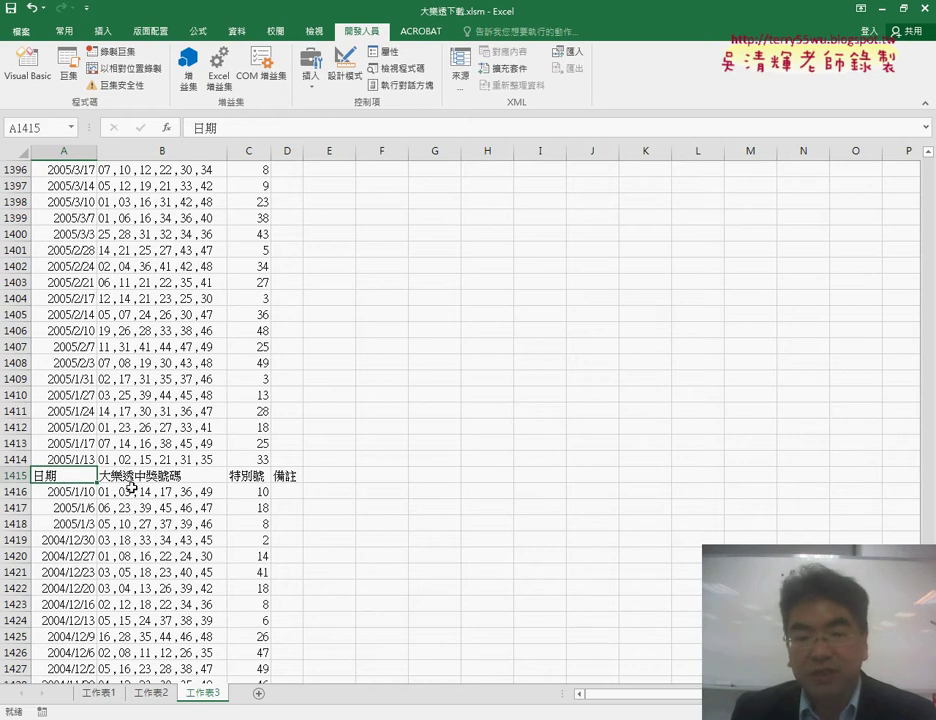
left_click(12, 476)
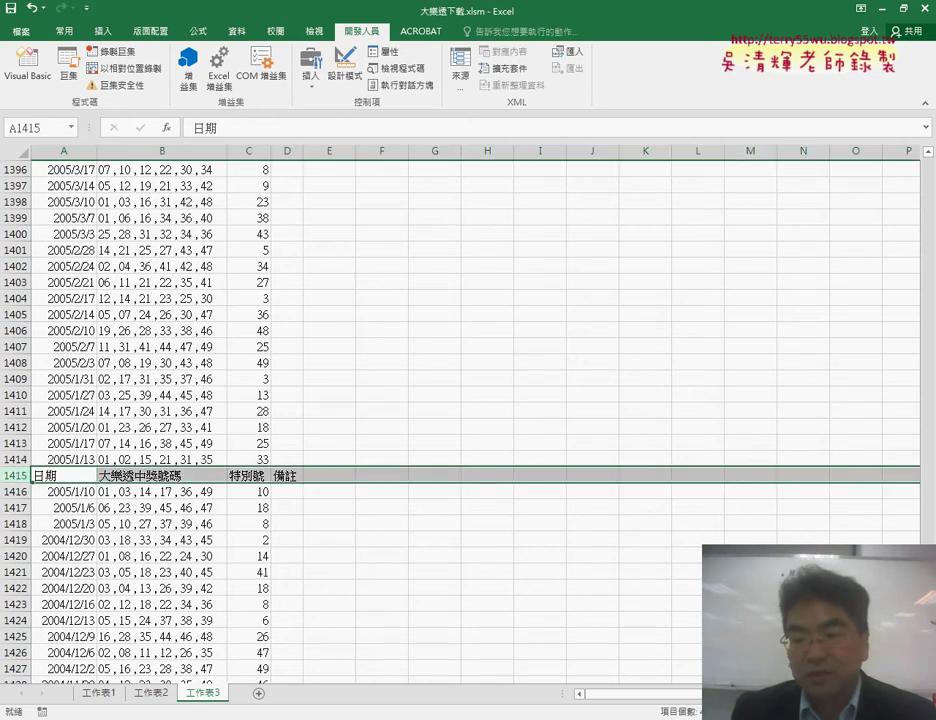
scroll(304, 629, "down", 1)
scroll(304, 629, "up", 4)
scroll(304, 629, "up", 1)
scroll(304, 629, "down", 1)
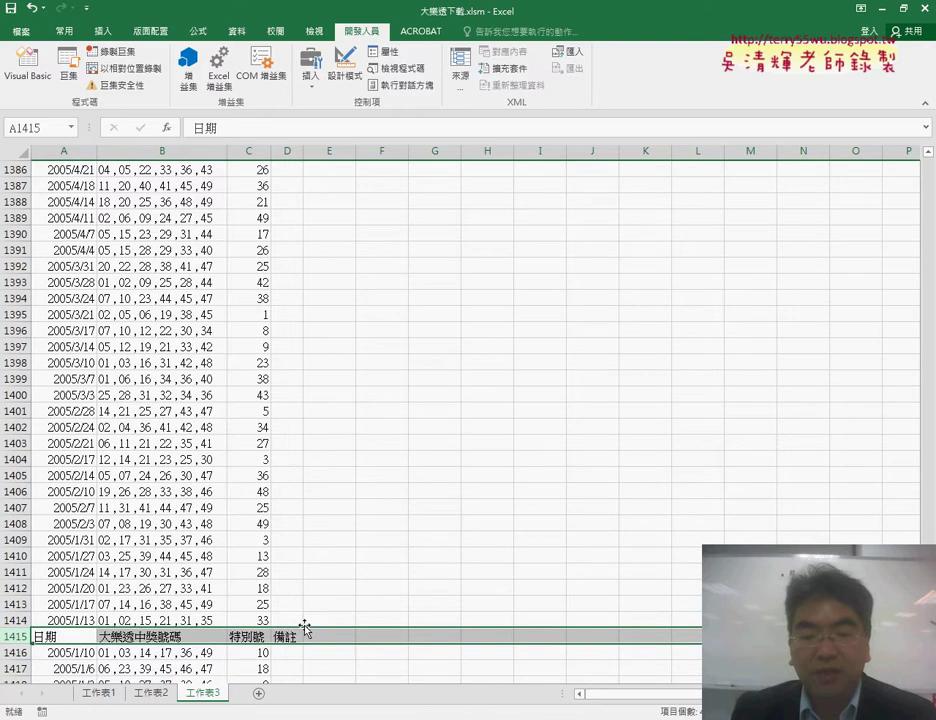
right_click(304, 629)
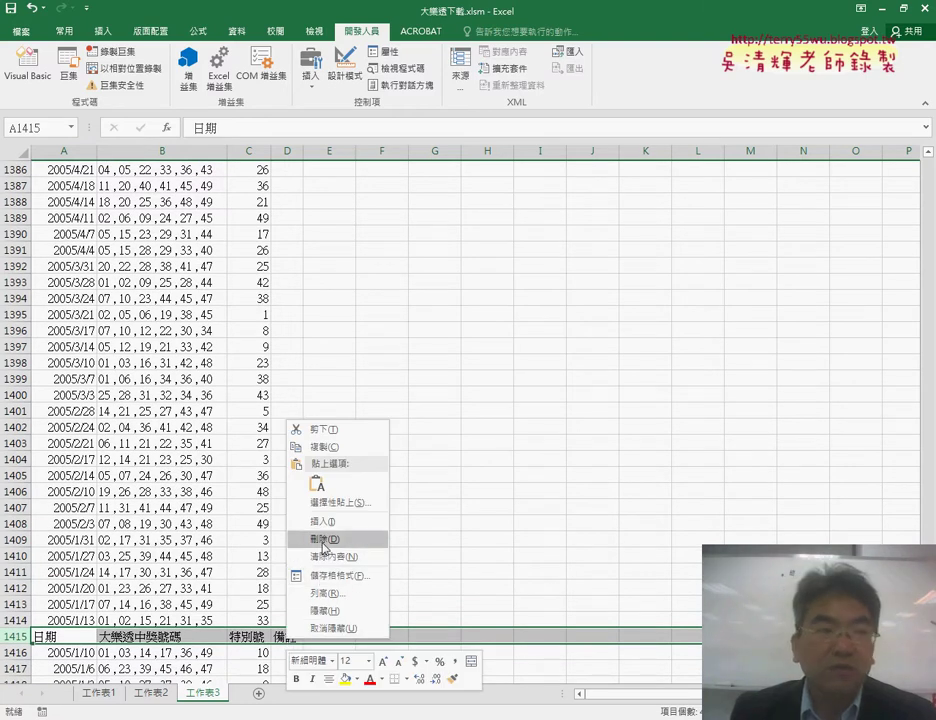
scroll(460, 420, "up", 7)
scroll(460, 420, "up", 17)
scroll(460, 420, "up", 13)
scroll(460, 420, "down", 4)
scroll(351, 501, "down", 2)
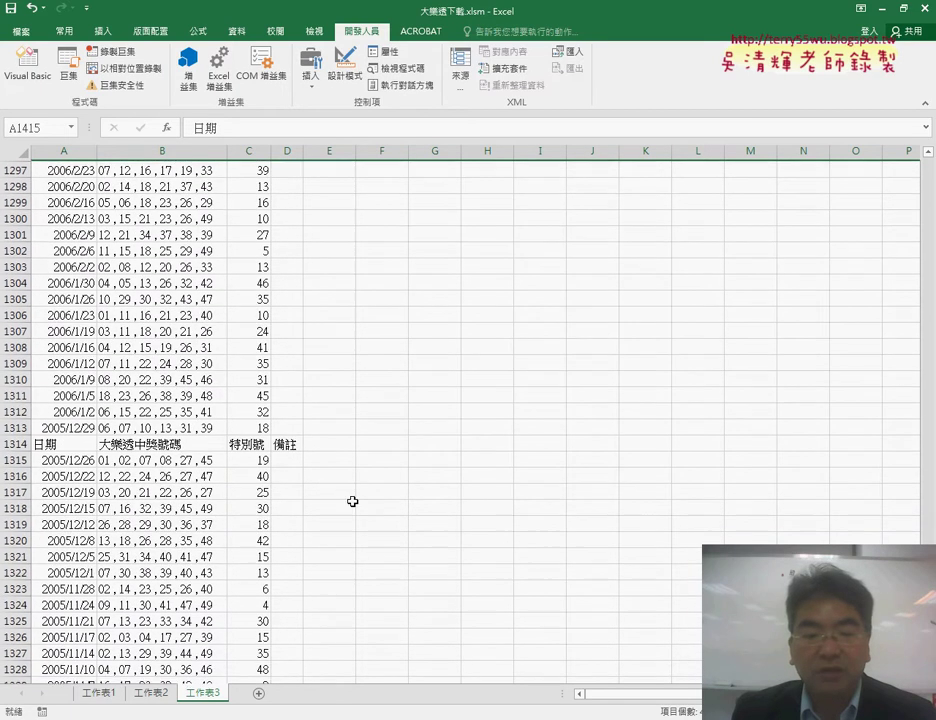
left_click(16, 443)
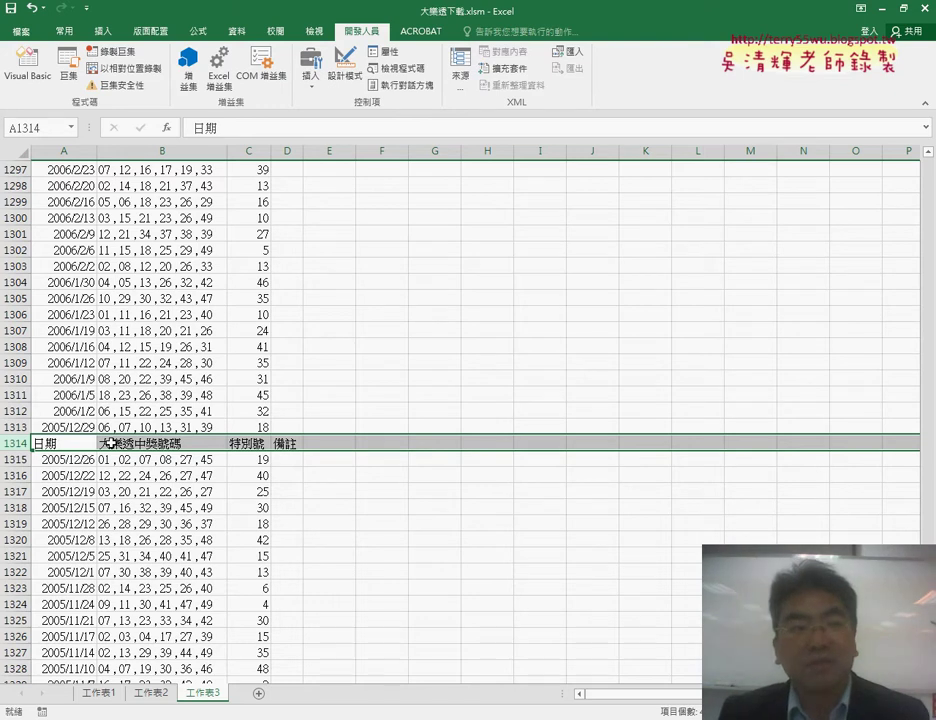
scroll(108, 437, "up", 8)
scroll(108, 437, "up", 4)
scroll(108, 430, "up", 8)
scroll(108, 421, "up", 4)
scroll(108, 421, "up", 7)
scroll(112, 440, "up", 2)
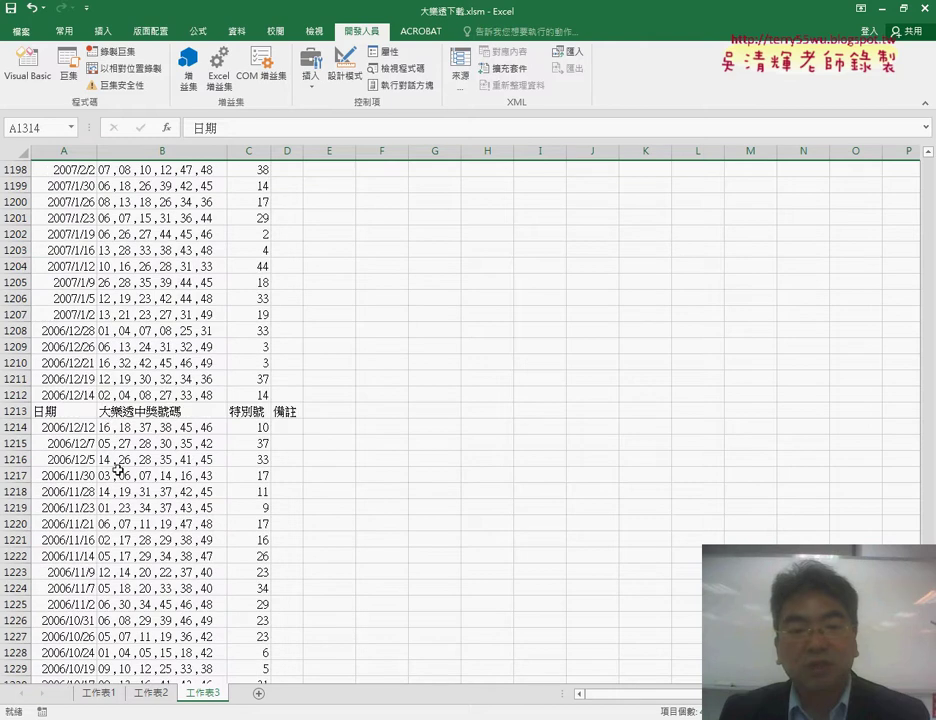
left_click(17, 411)
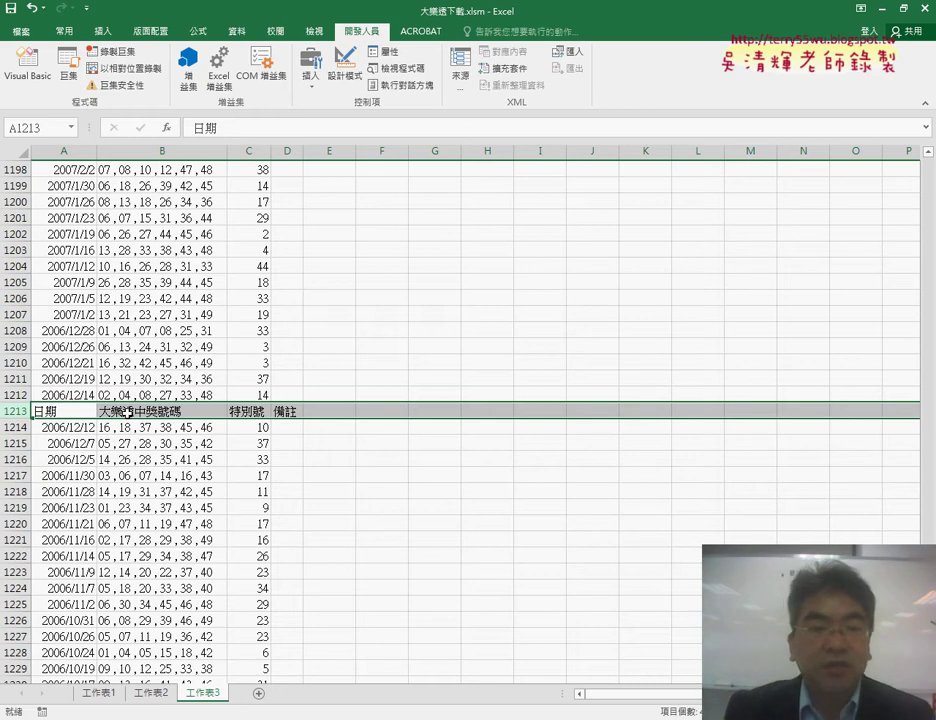
left_click(73, 412)
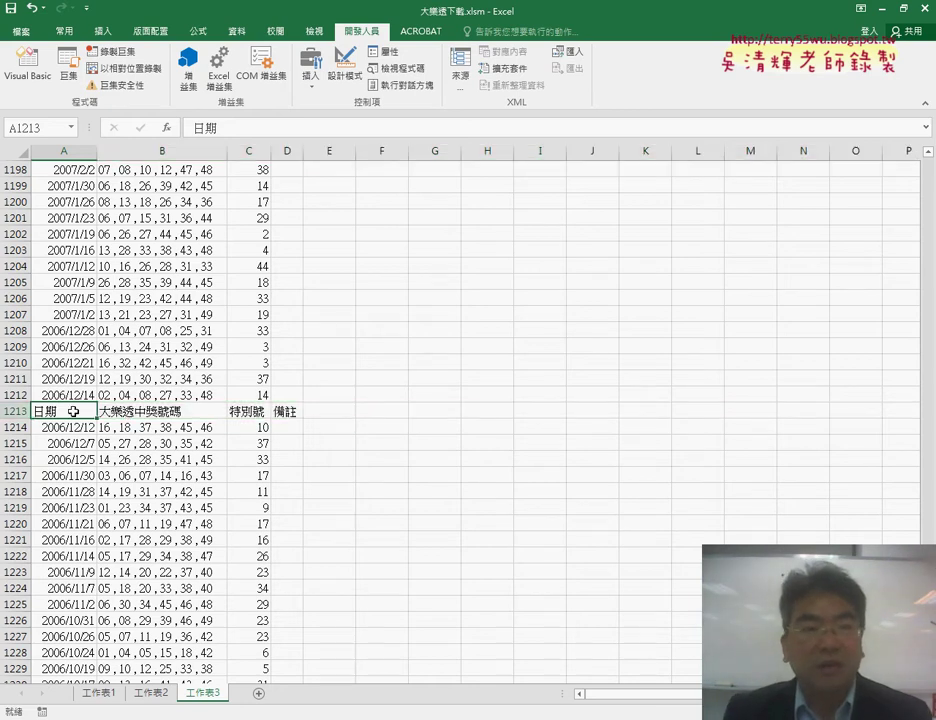
left_click(17, 411)
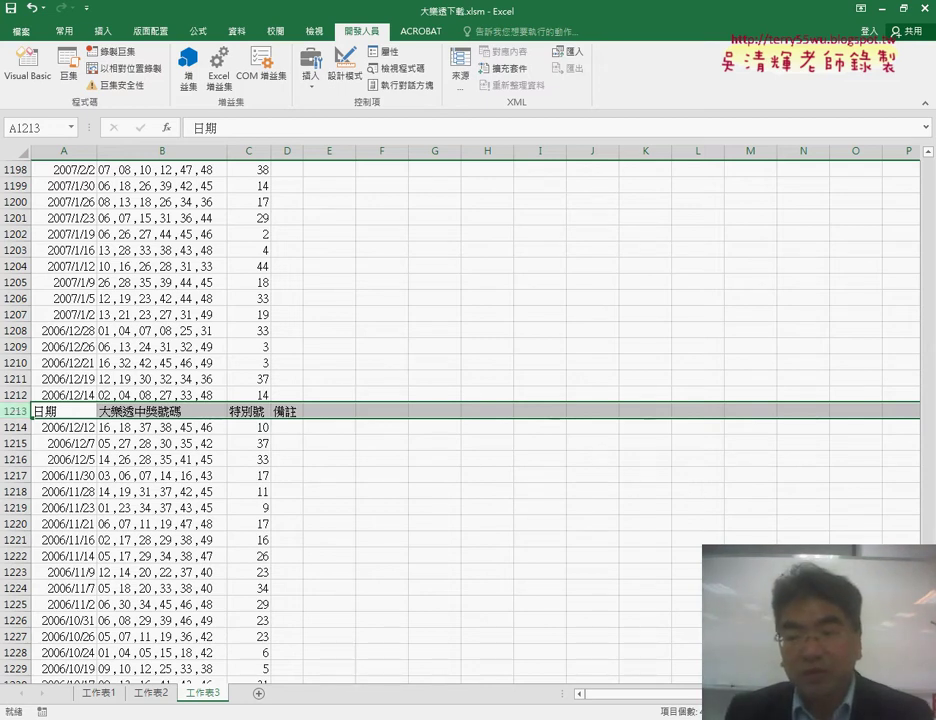
- Replace the 備註 heading with 1 in D1 and fill the series 1–6 across D1:I1
left_click_drag(928, 402, 928, 163)
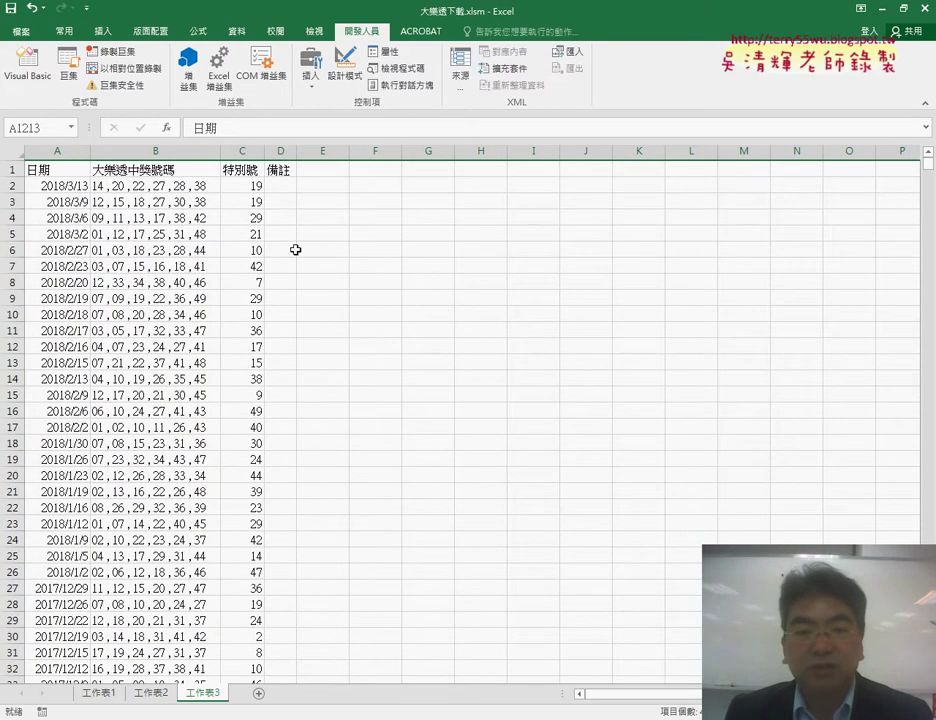
left_click(14, 170)
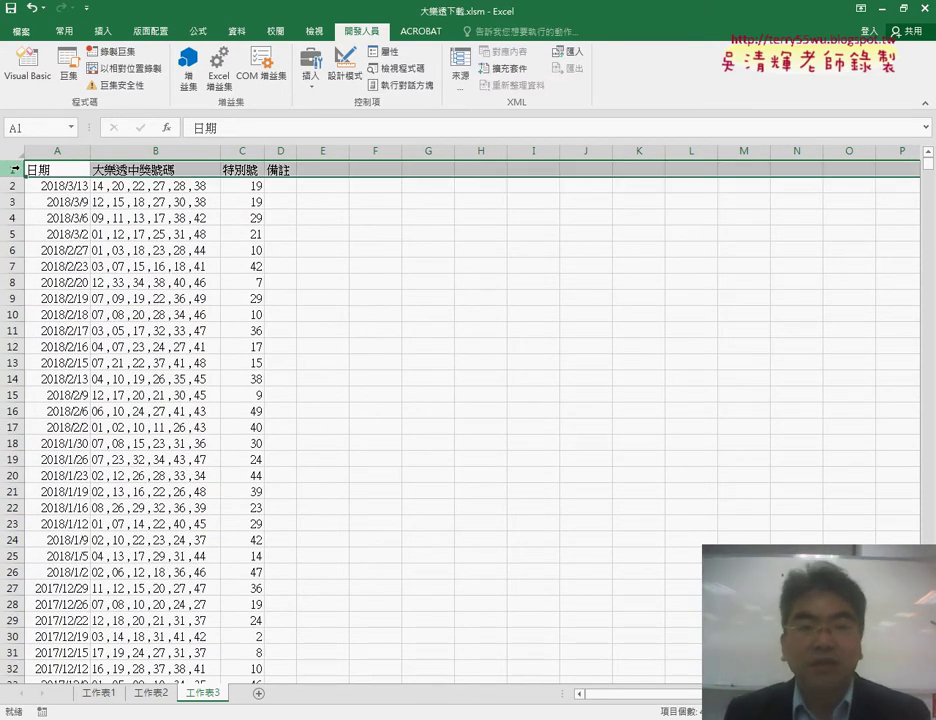
left_click(169, 184)
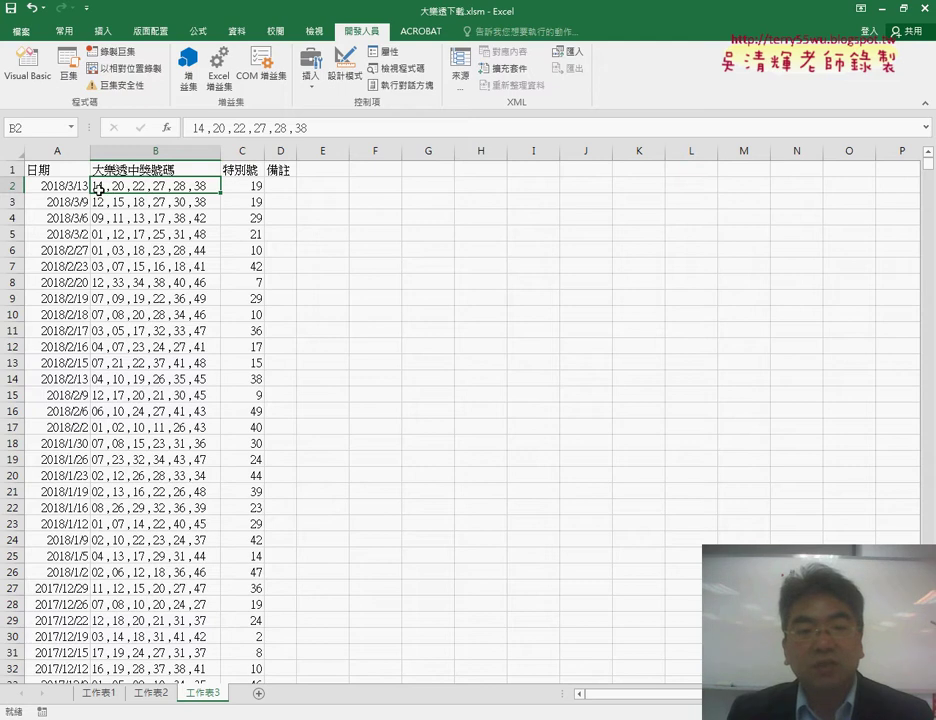
left_click(272, 168)
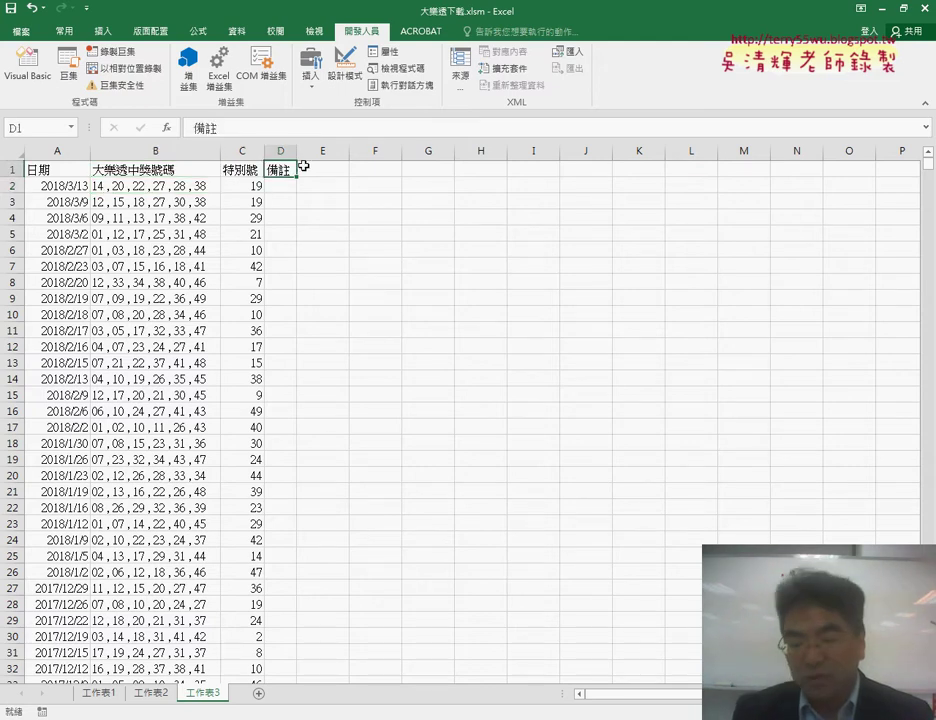
type("1")
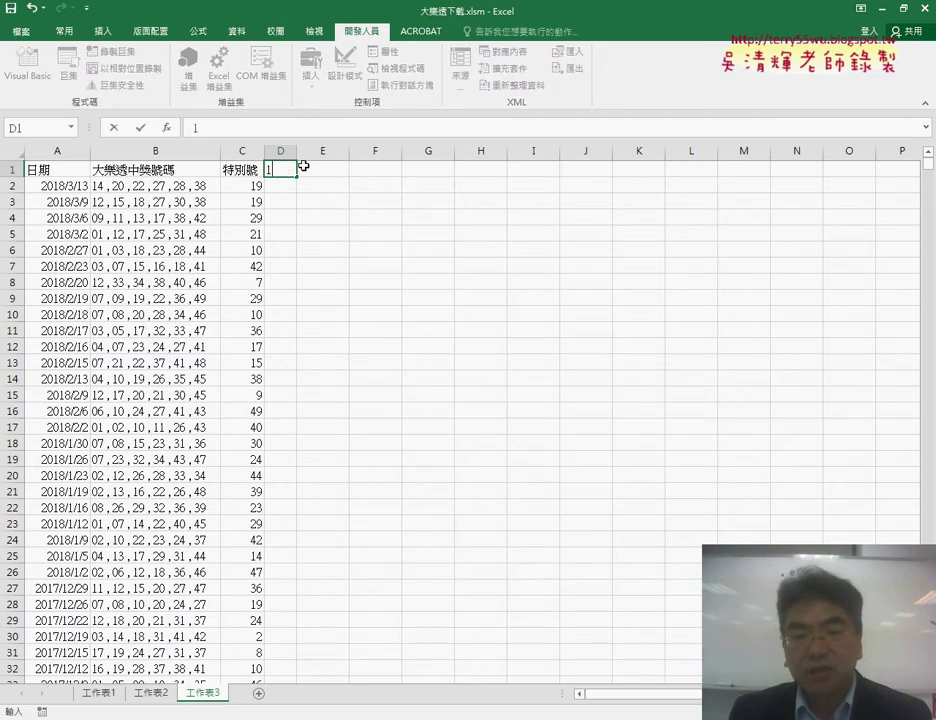
left_click_drag(299, 177, 549, 182)
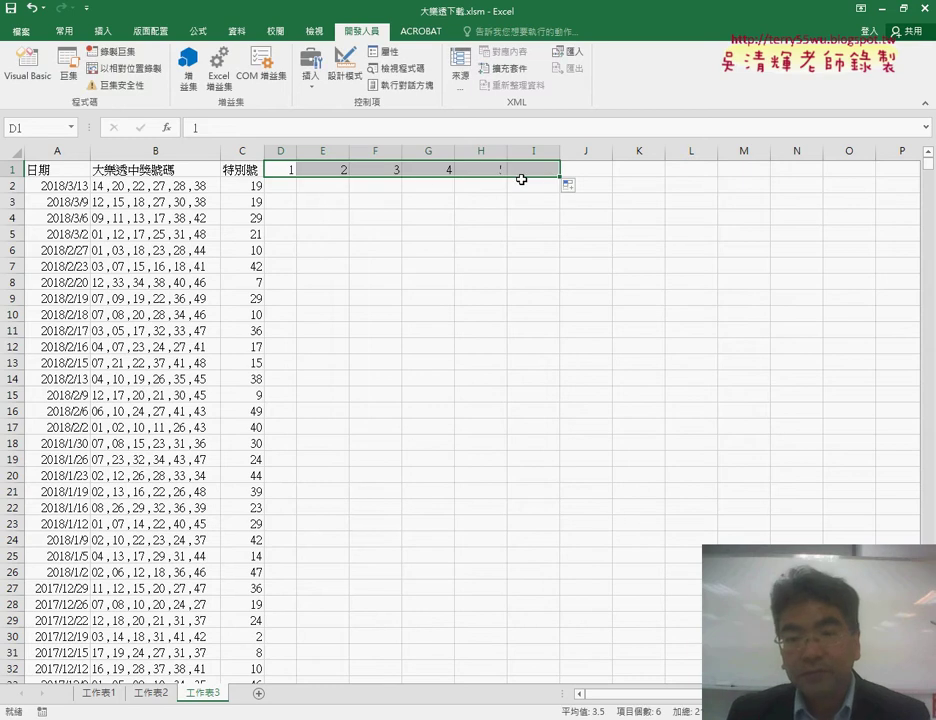
- Select the first draw's numbers in B2 and mark D2:I2 for the split numbers
left_click(145, 189)
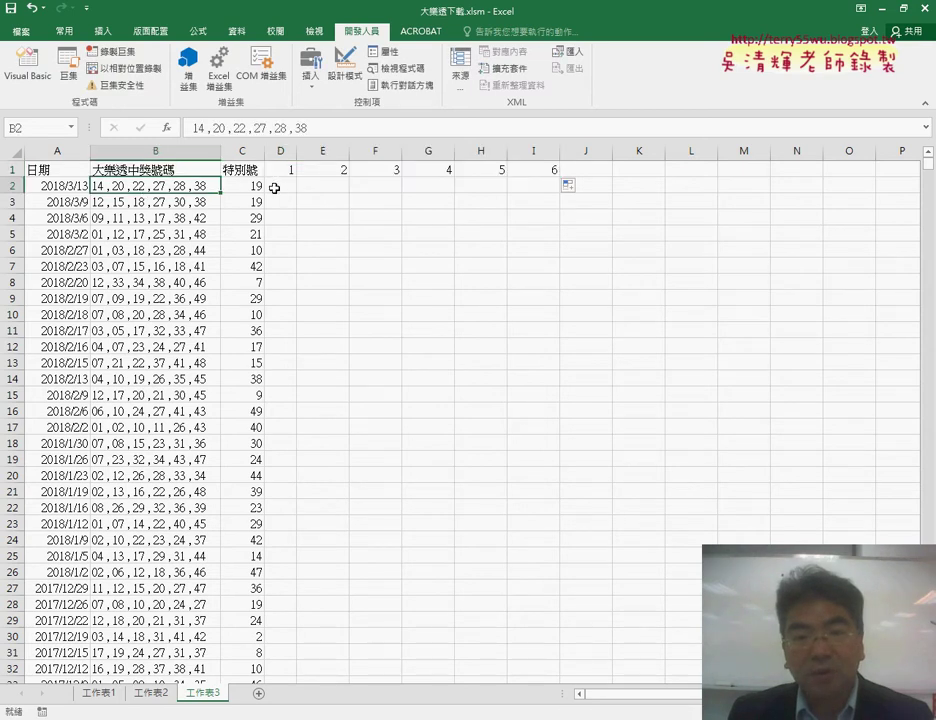
left_click_drag(274, 188, 520, 182)
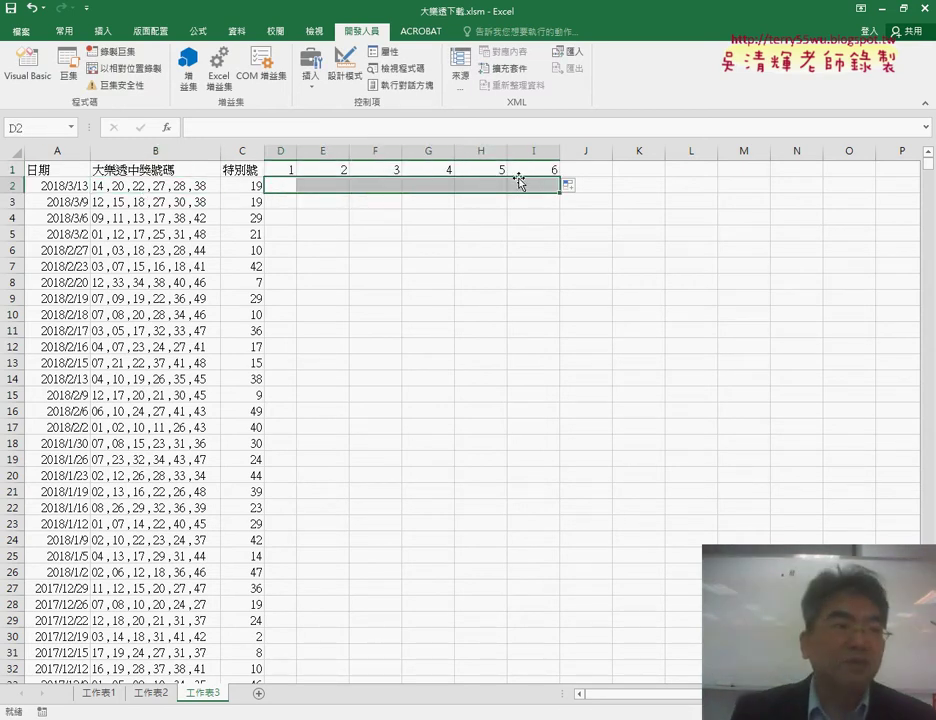
left_click(166, 200)
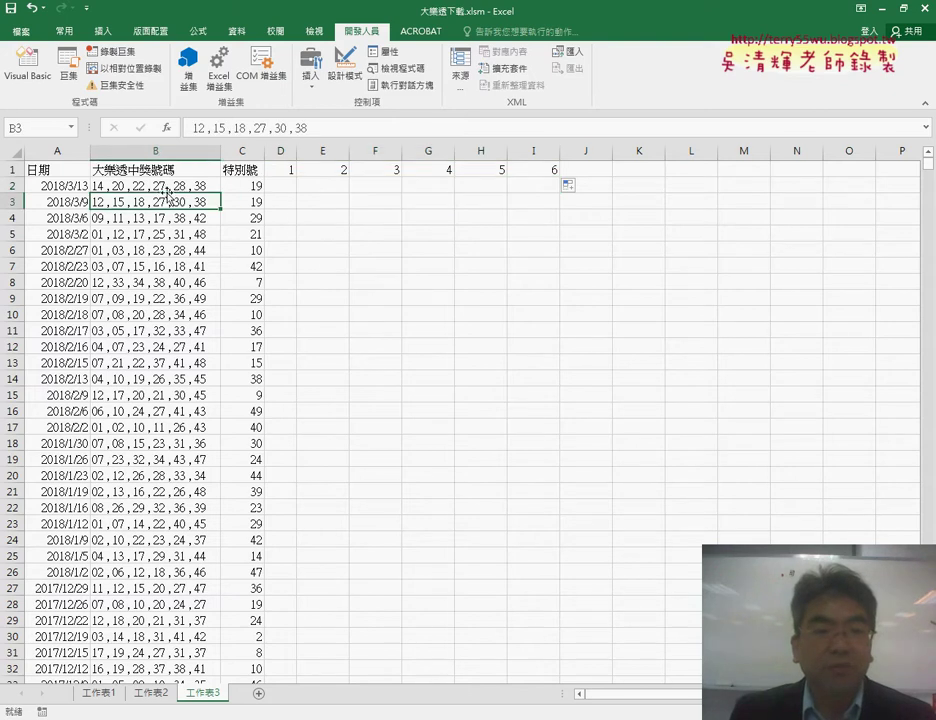
left_click(158, 185)
left_click_drag(280, 186, 539, 188)
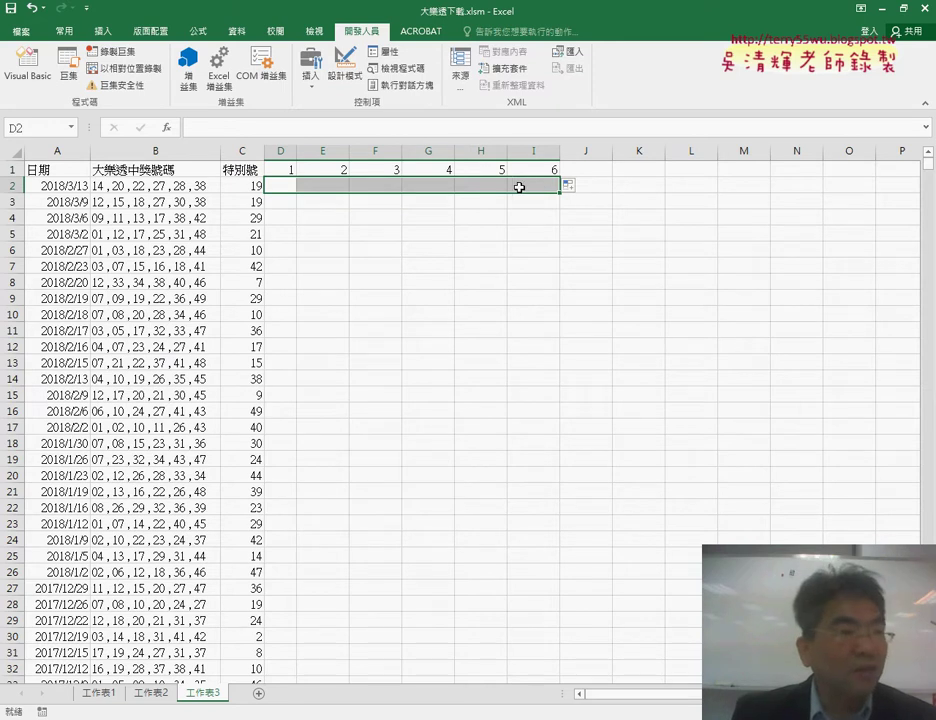
left_click(166, 189)
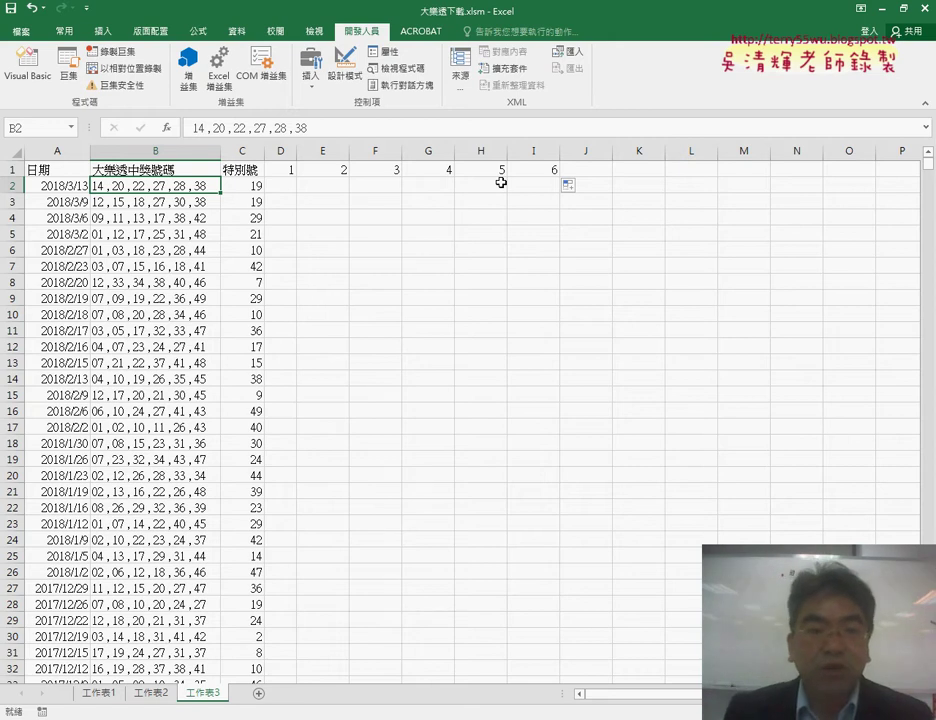
- Narrow column A back, mark D2:I2, then scroll down and select repeated header row 102
left_click_drag(91, 158, 76, 158)
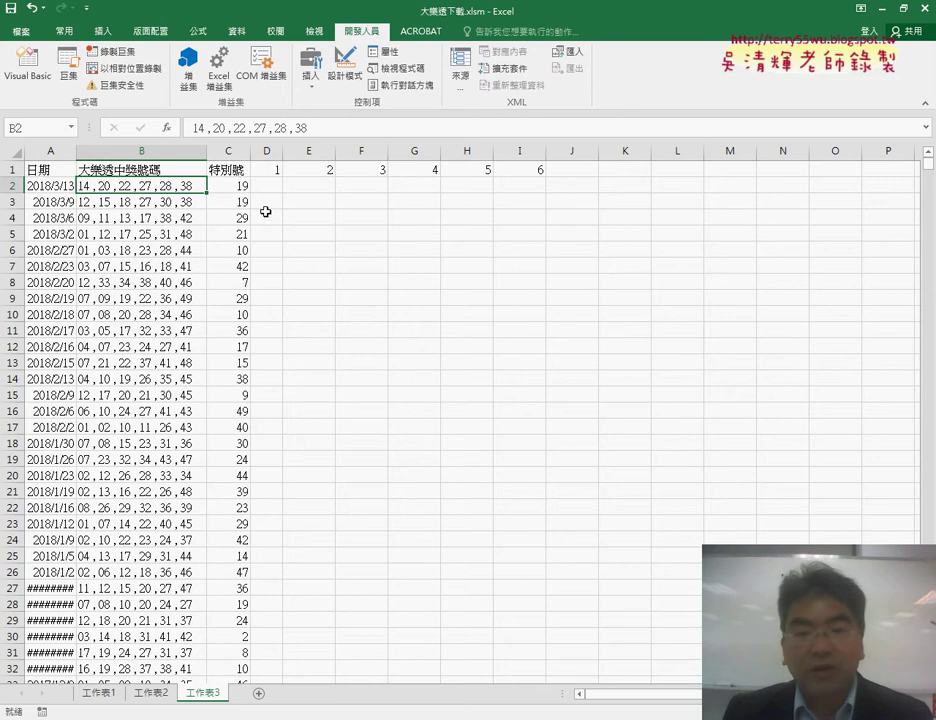
left_click_drag(265, 185, 519, 187)
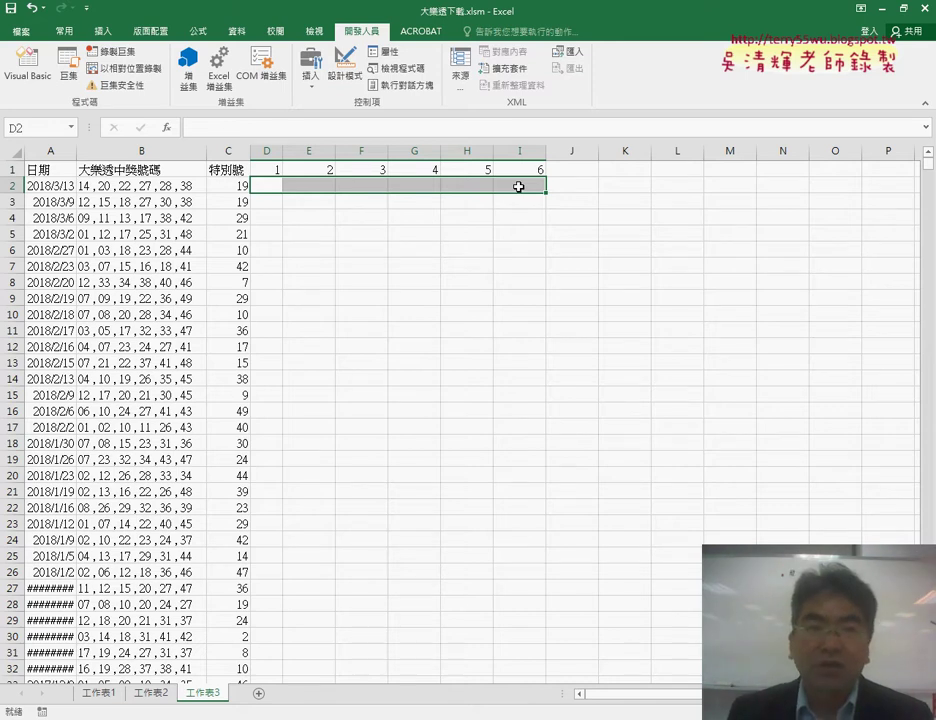
scroll(488, 482, "down", 8)
scroll(488, 482, "down", 10)
scroll(488, 482, "down", 5)
scroll(488, 482, "down", 6)
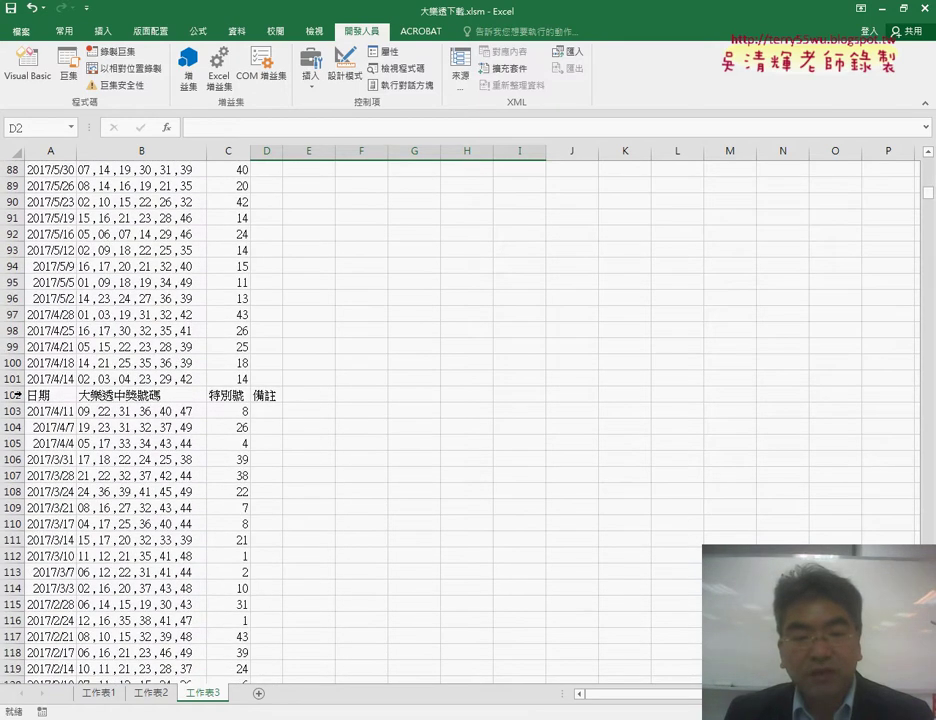
left_click(17, 395)
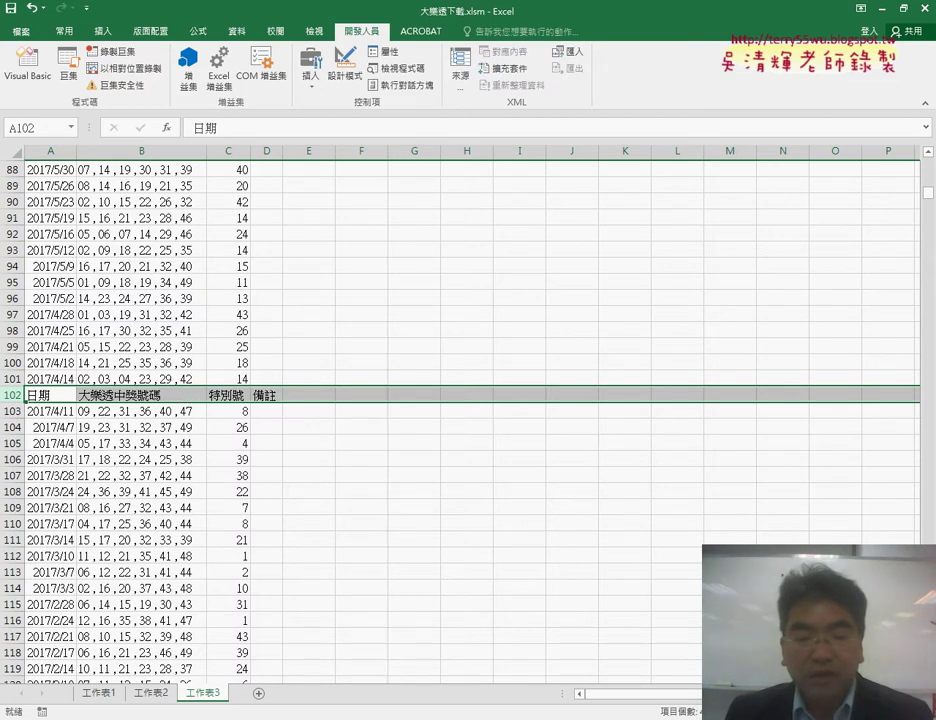
- Insert a new procedure named 刪除列 into Module1
key("alt+Tab")
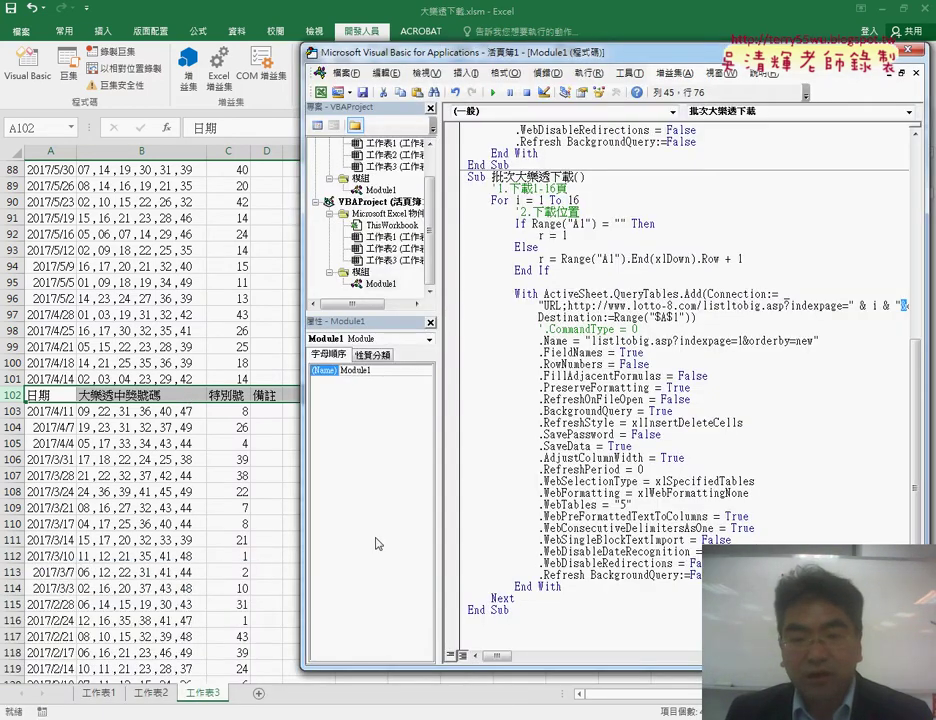
left_click(466, 73)
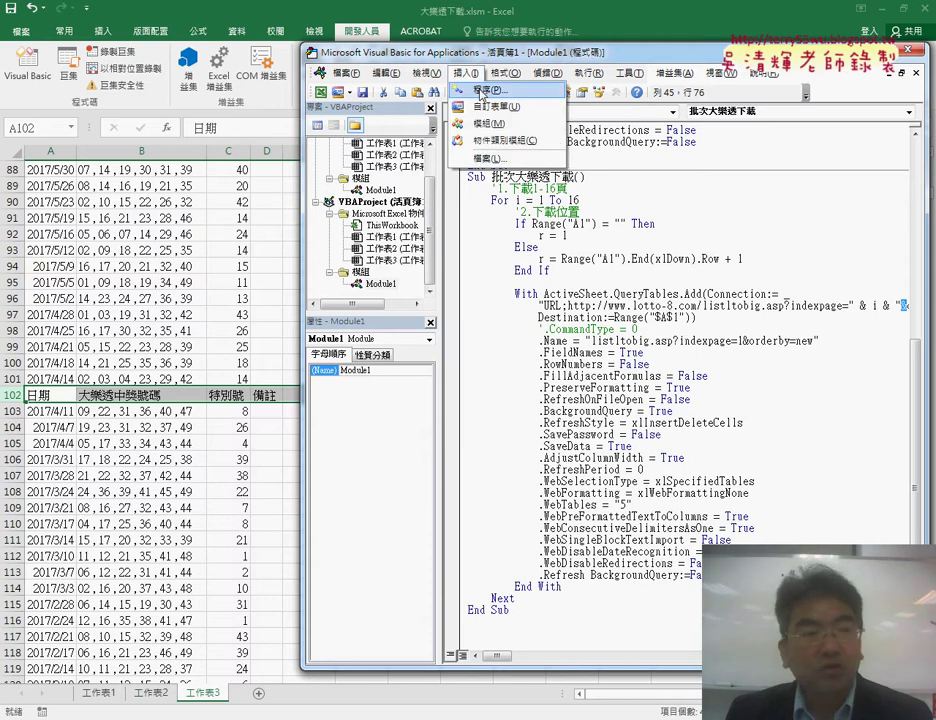
left_click(481, 91)
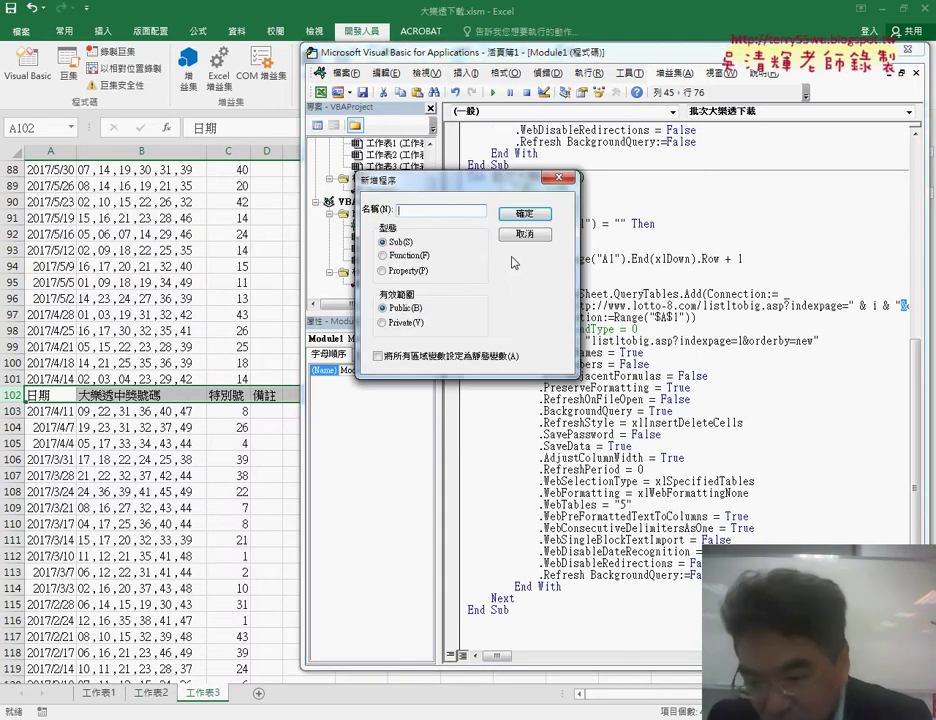
key("shift")
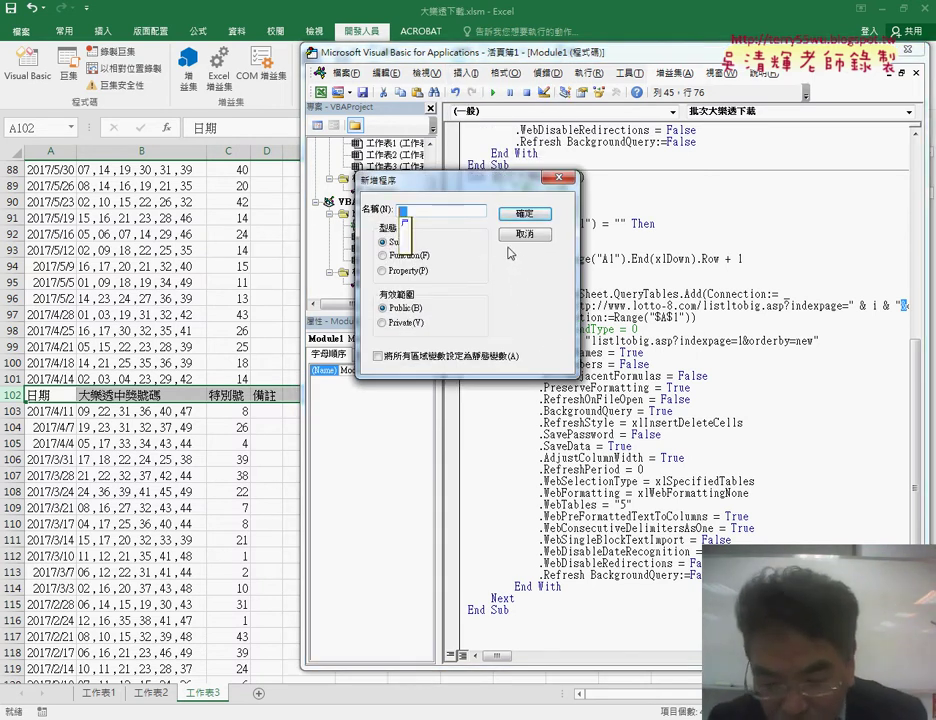
type("刪除列")
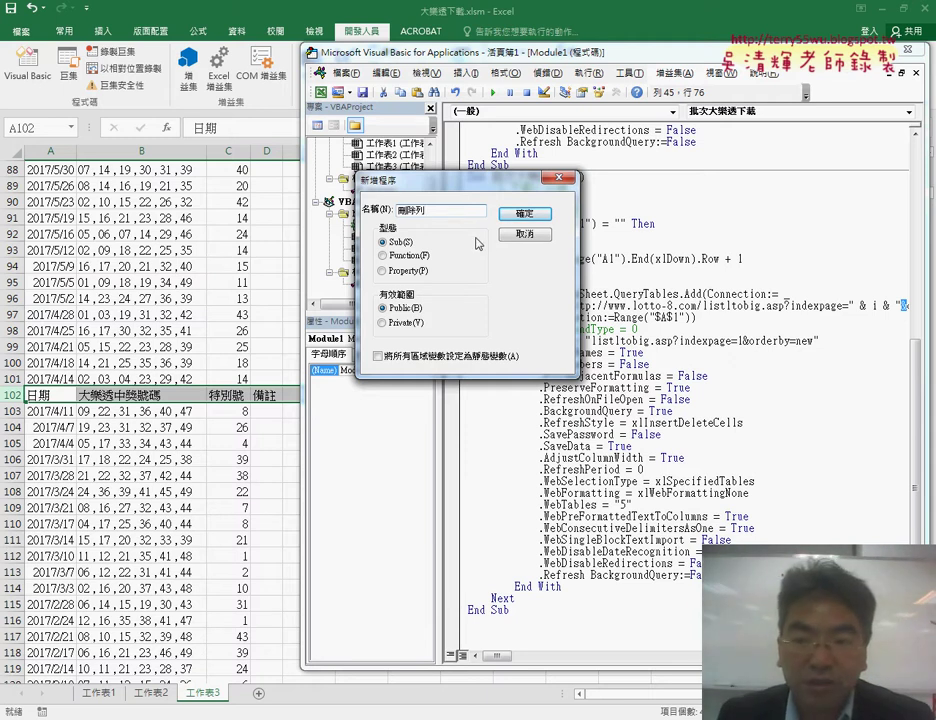
left_click(520, 216)
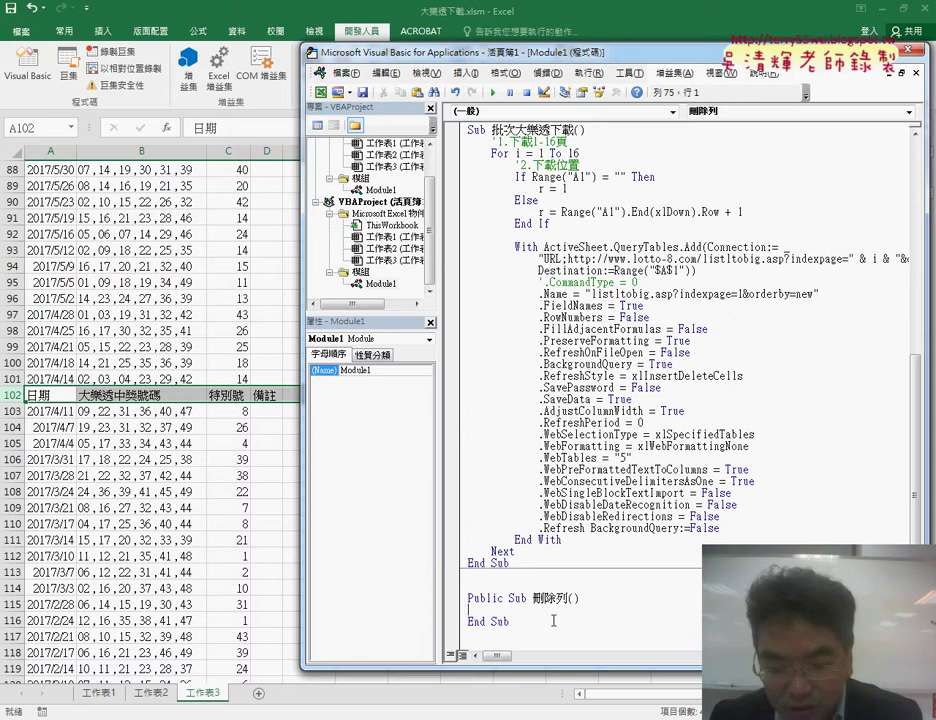
- Begin its loop line: For i = Range("A1").End(xlDown).Row
key("Tab")
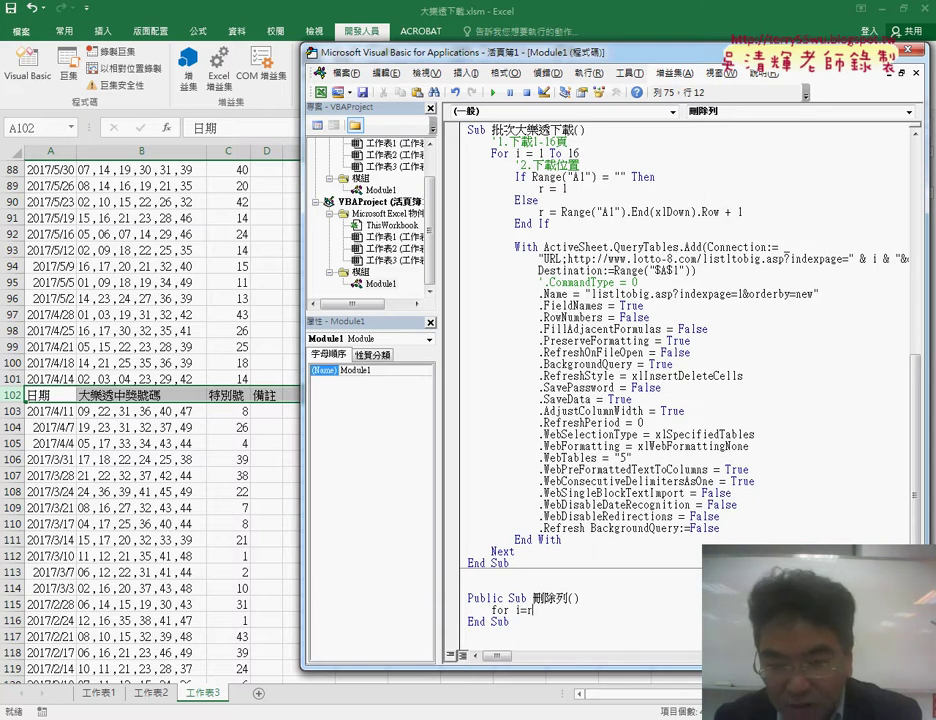
type("ange")
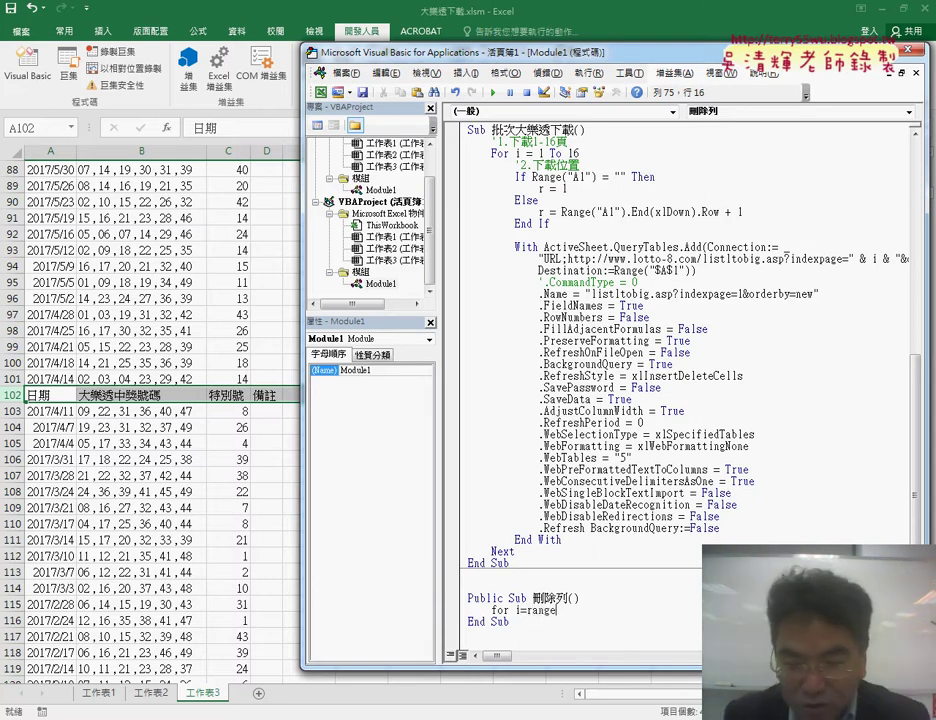
type("(\"A1\")")
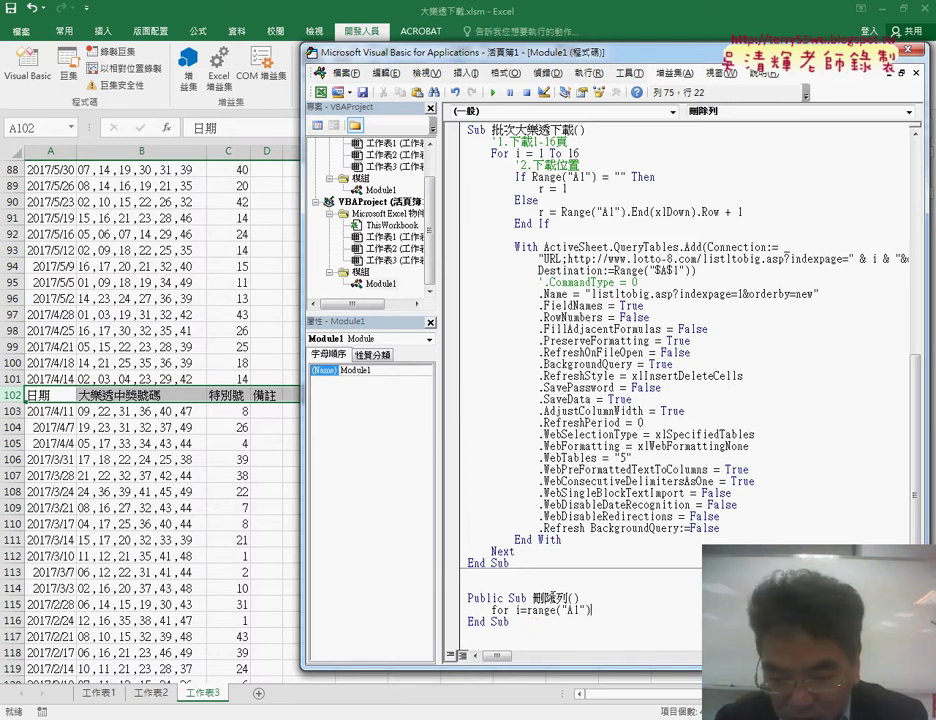
type(".End ")
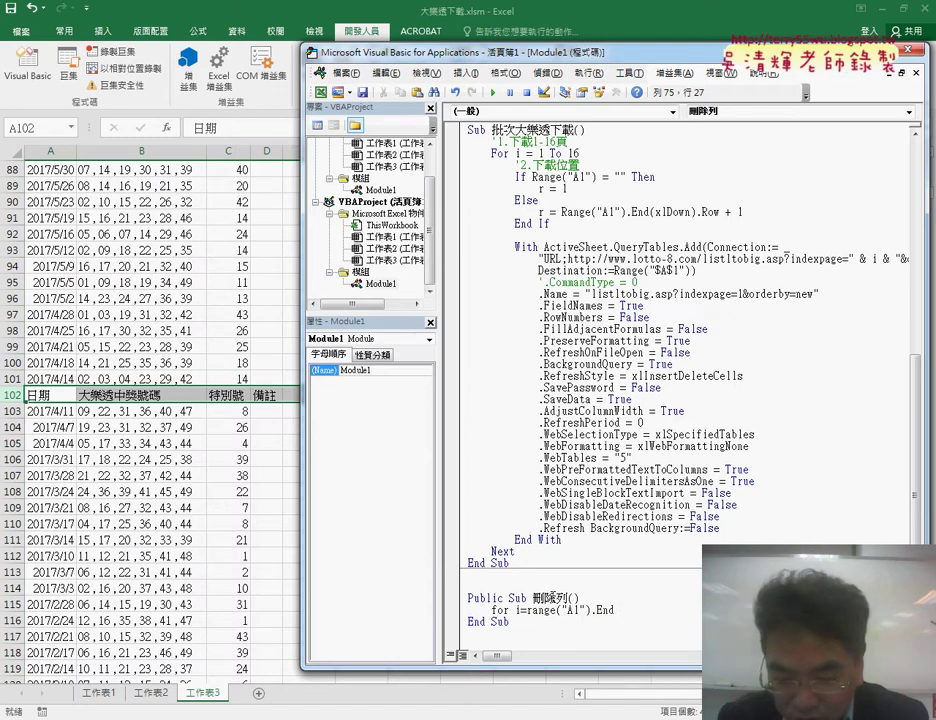
type("(xlDown")
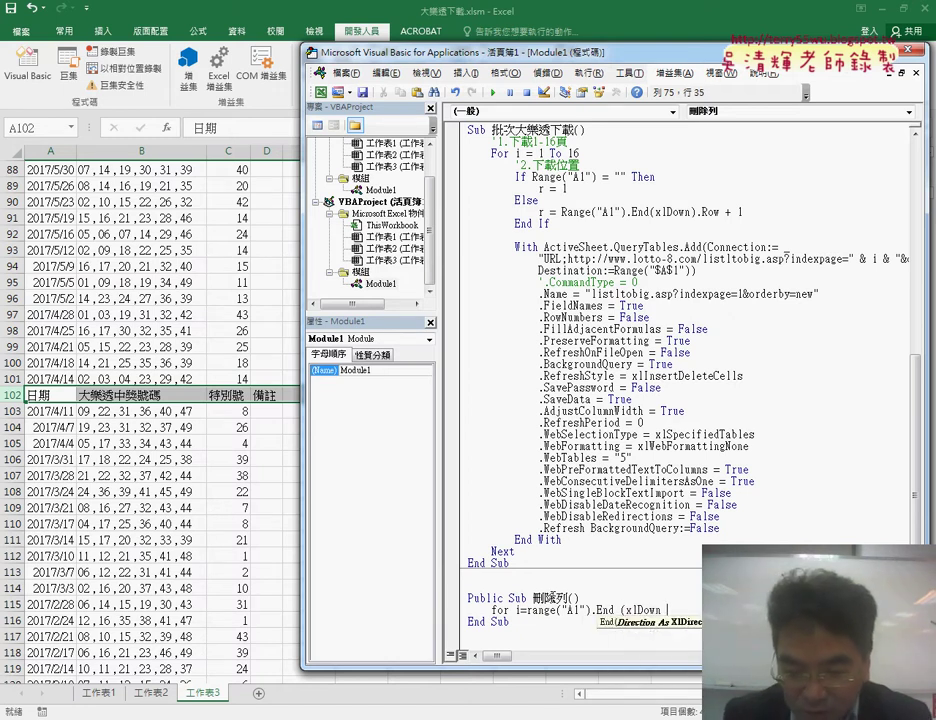
type(").")
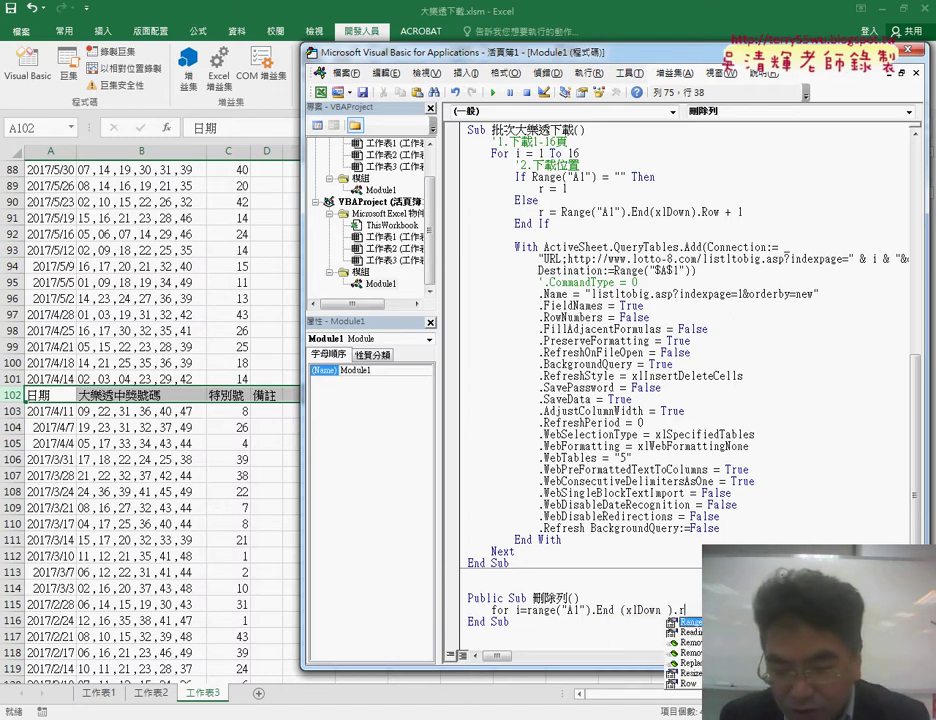
type("row")
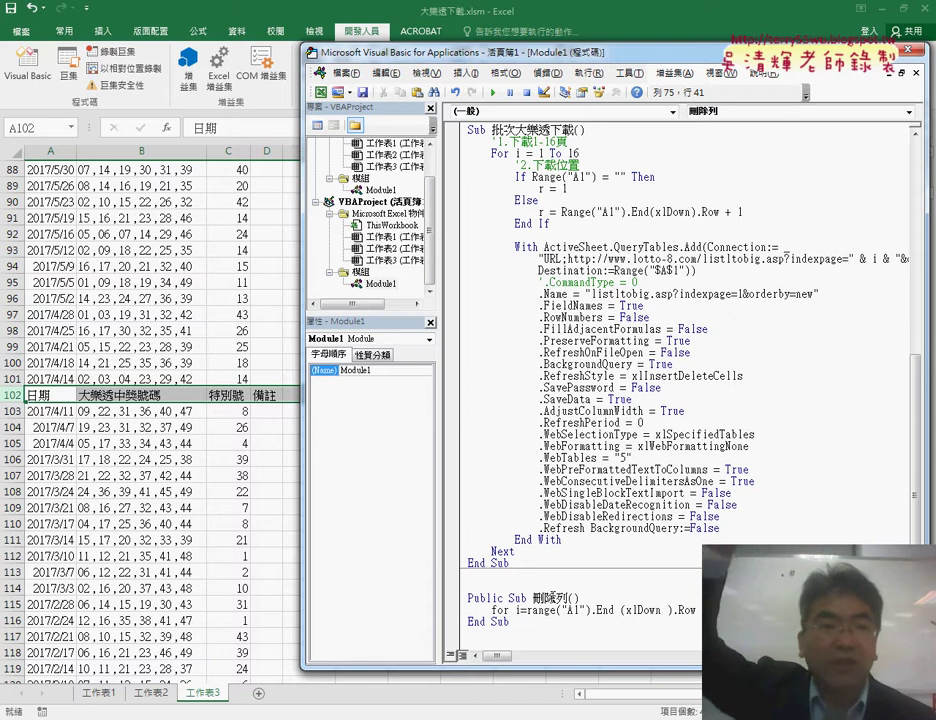
- Delete the repeated header row 102, undo the deletion, and return to the macro code
left_click(9, 395)
right_click(57, 398)
left_click(95, 517)
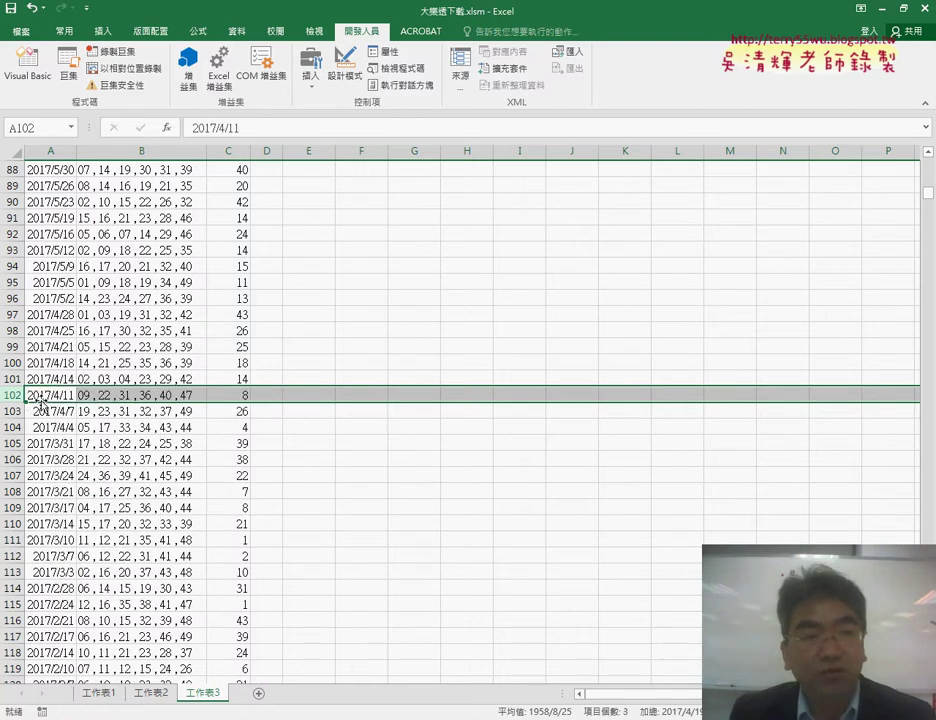
key("ctrl+z")
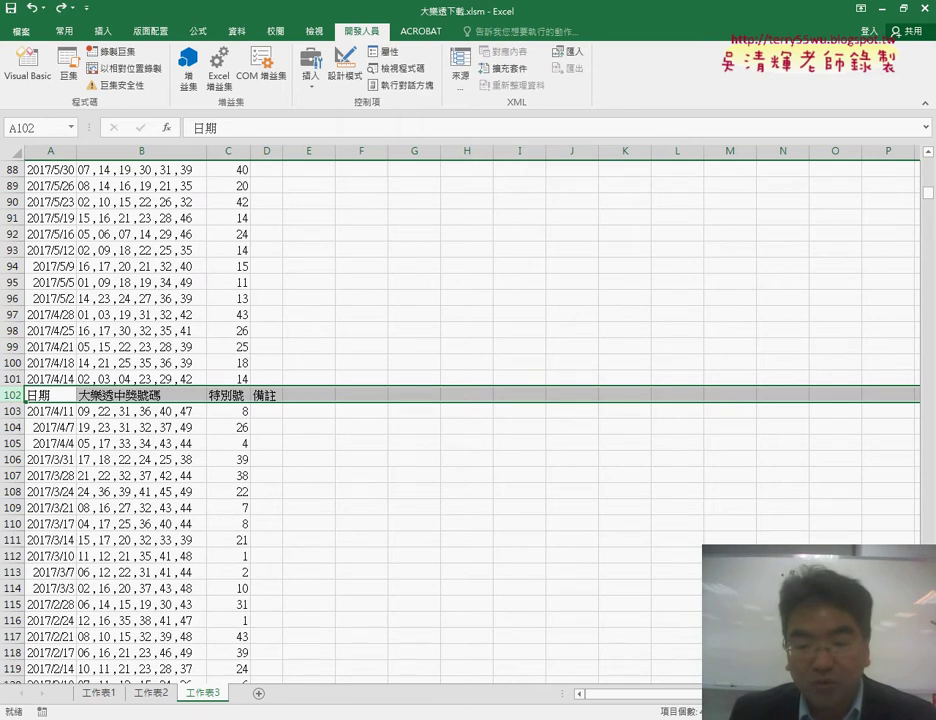
left_click(251, 633)
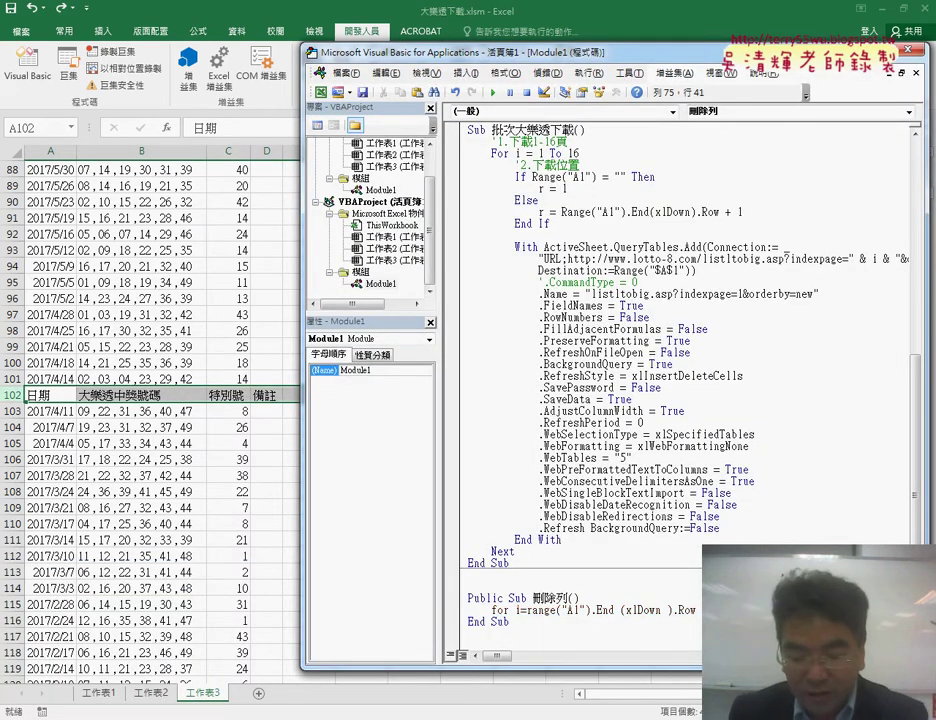
- Complete the For line with To and Step -1, add Next, and select the Range("A1").End(xlDown).Row expression
type("to")
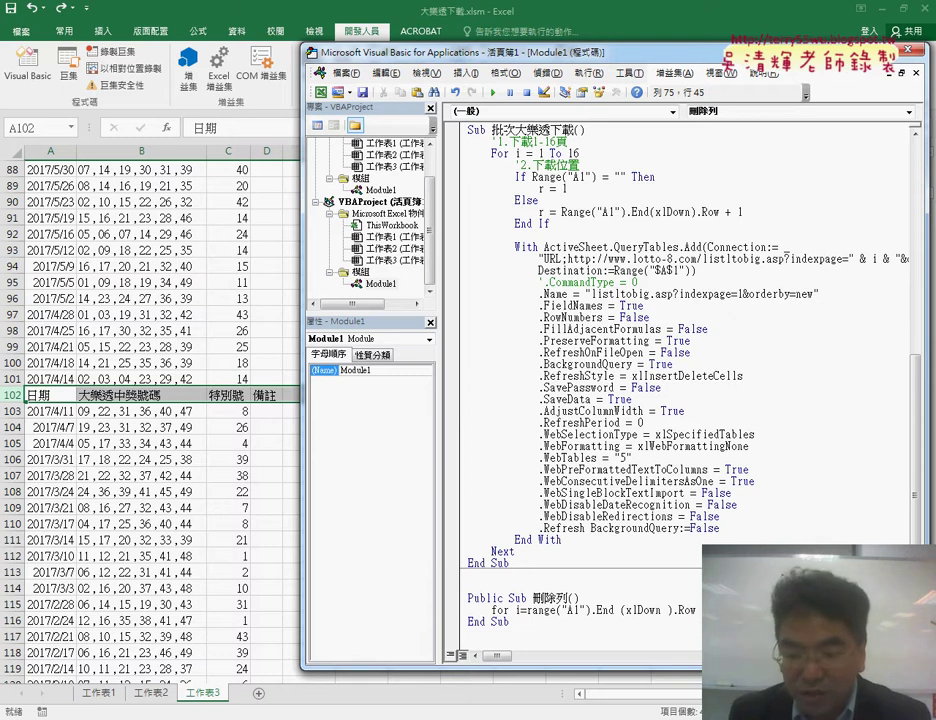
key("Return")
key("Return")
type("t")
key("Up")
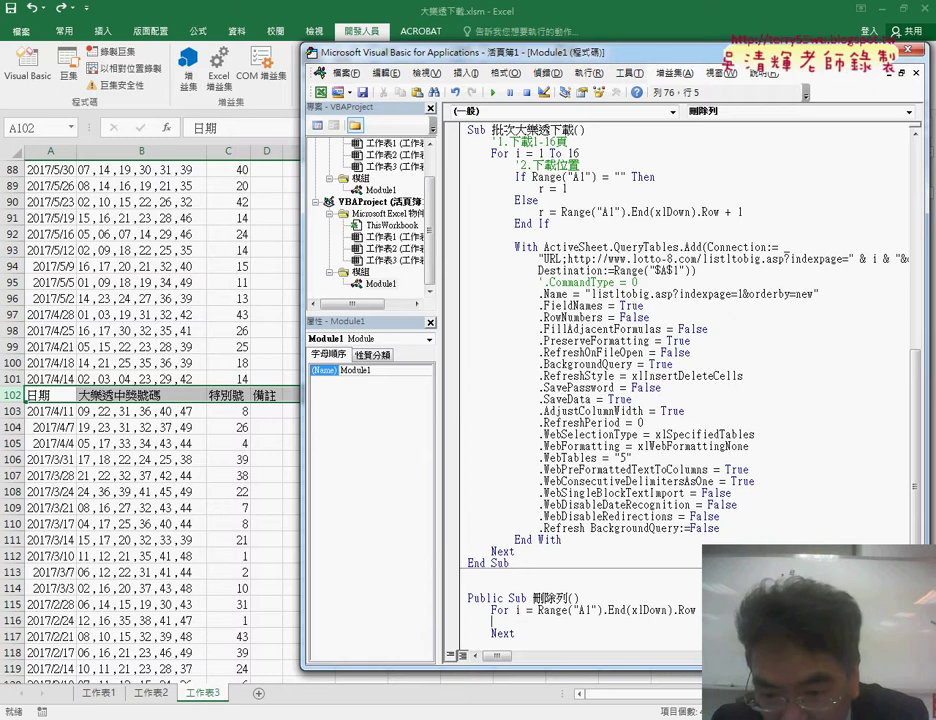
key("Up")
key("End")
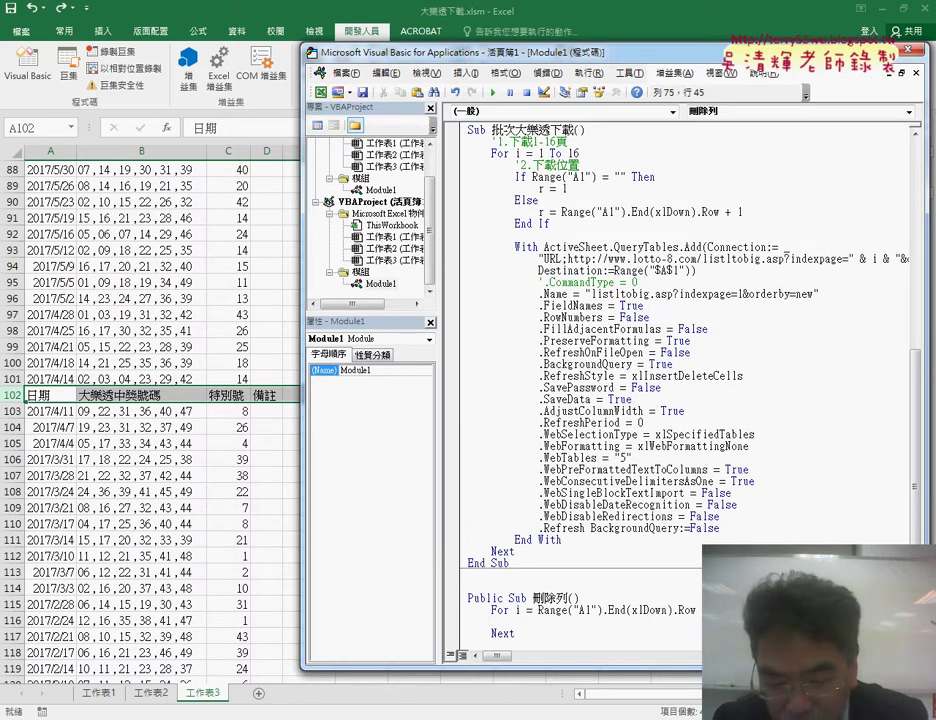
type("St")
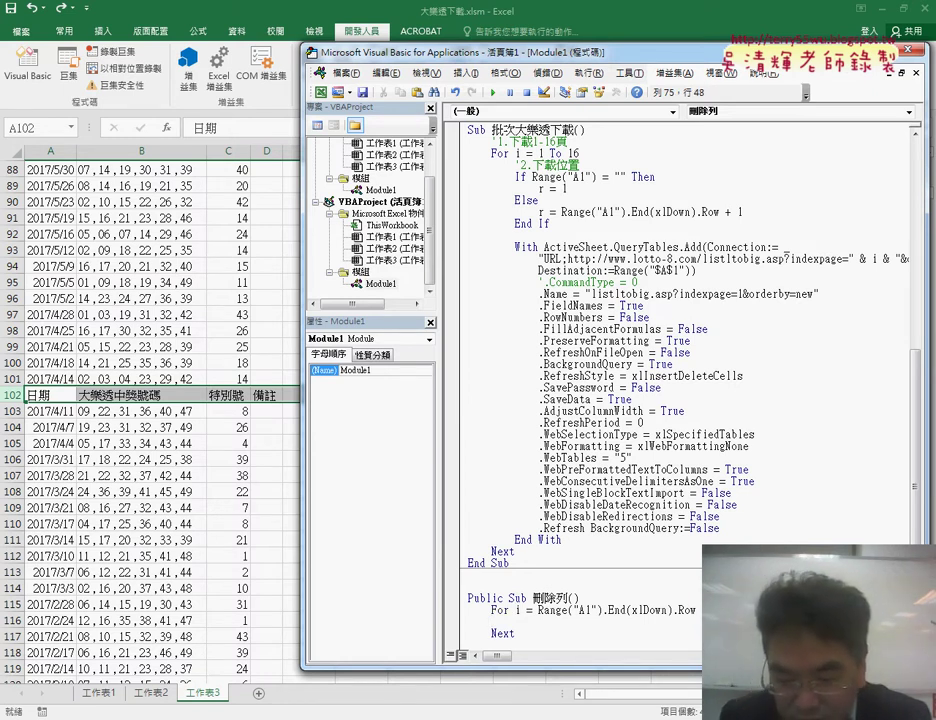
type("ep -1")
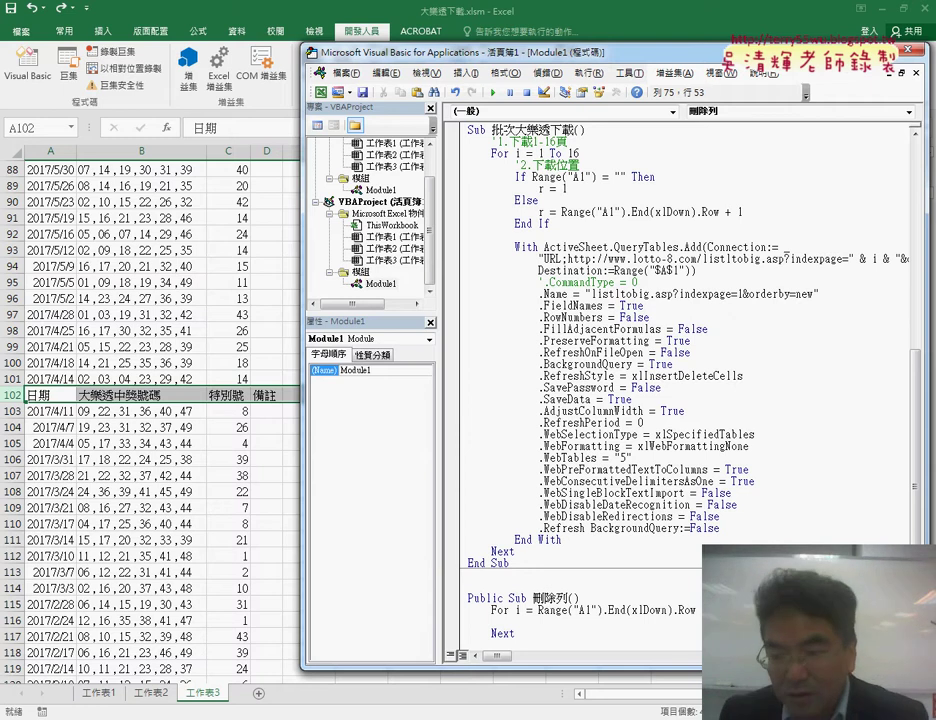
left_click(516, 551)
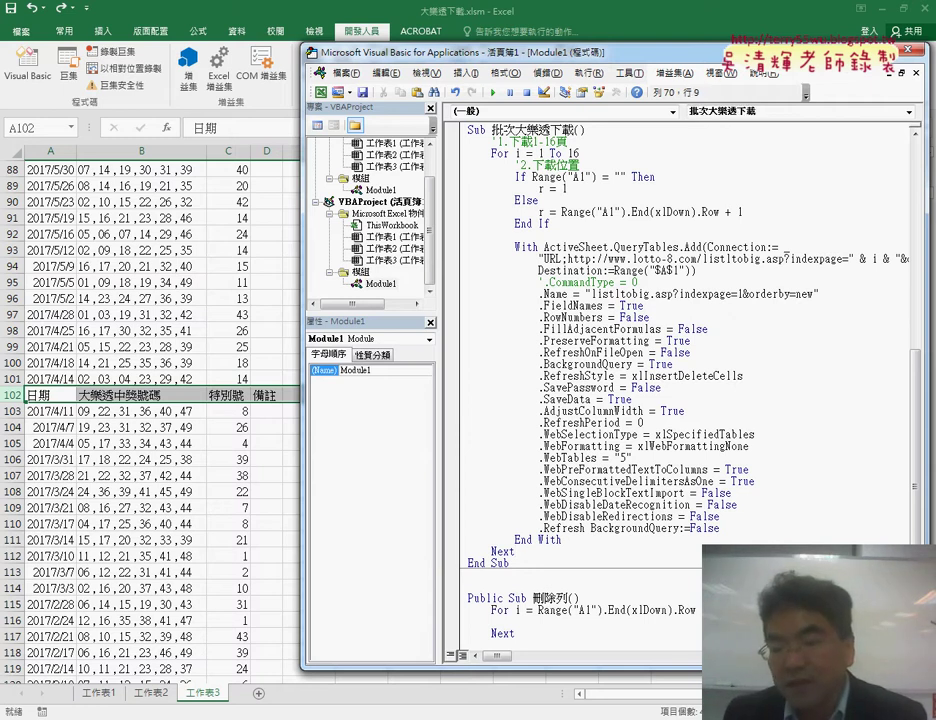
left_click(738, 609)
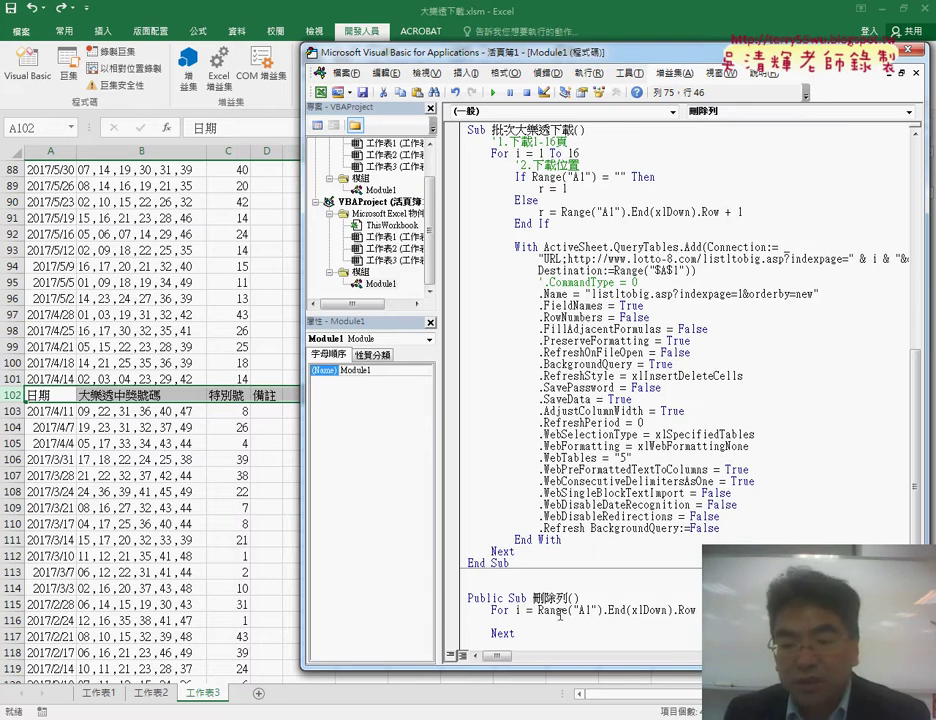
left_click_drag(538, 609, 695, 612)
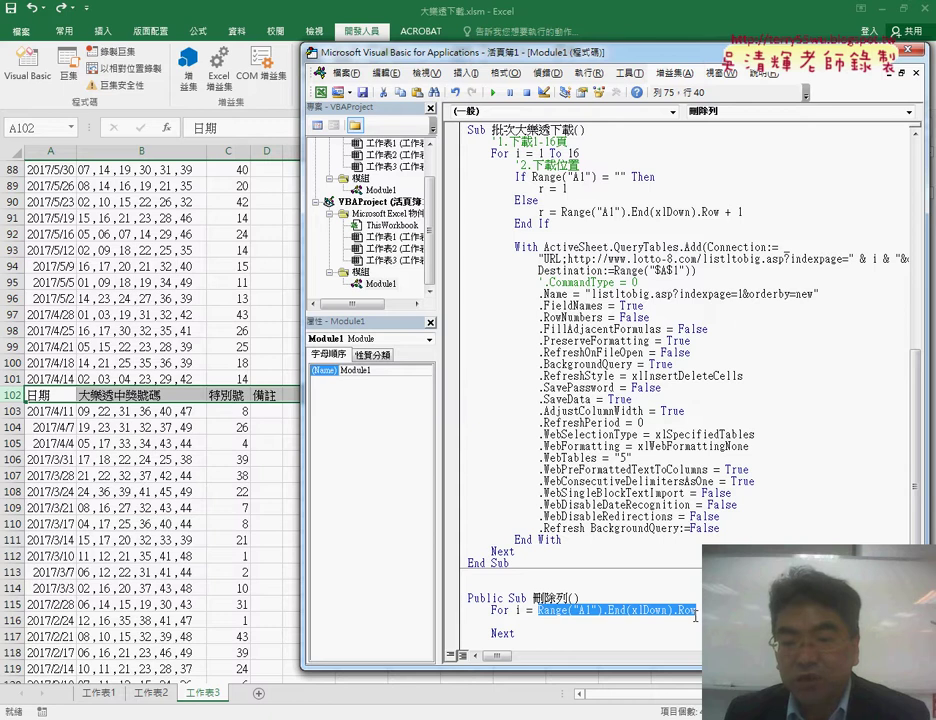
- Jump to the last filled row A1523 (the 2004/1/5 draw), then return to the macro editor
key("alt+F11")
left_click(62, 477)
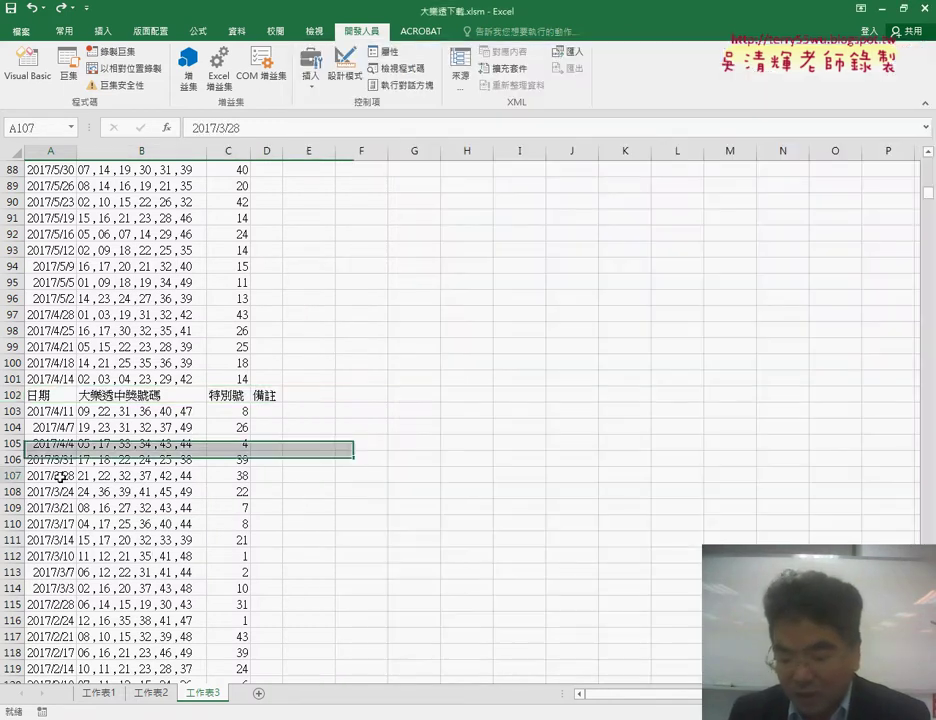
key("ctrl+Down")
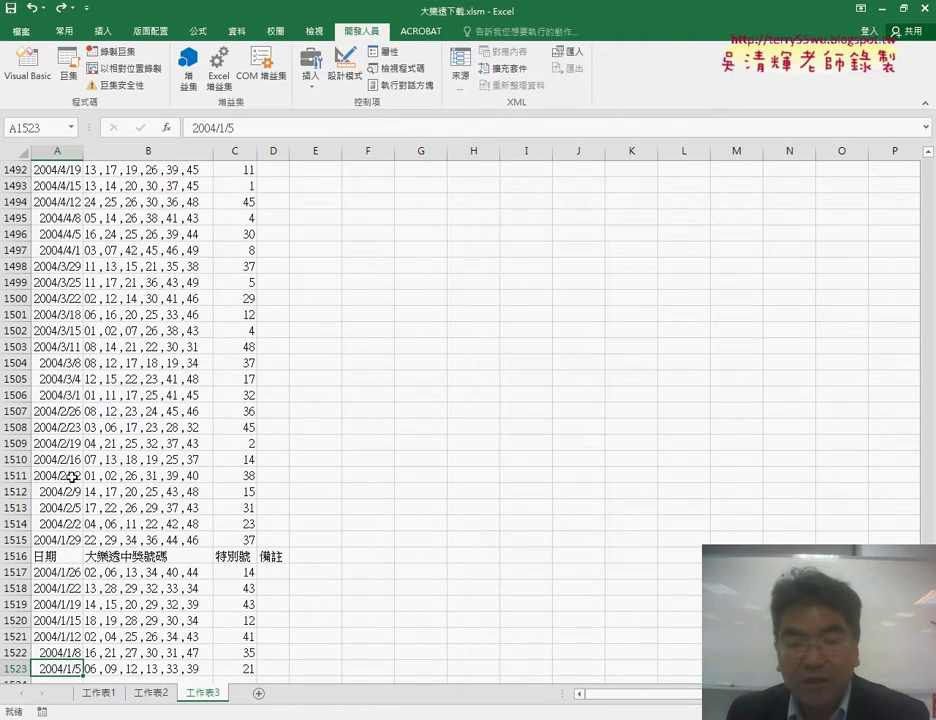
scroll(45, 476, "down", 3)
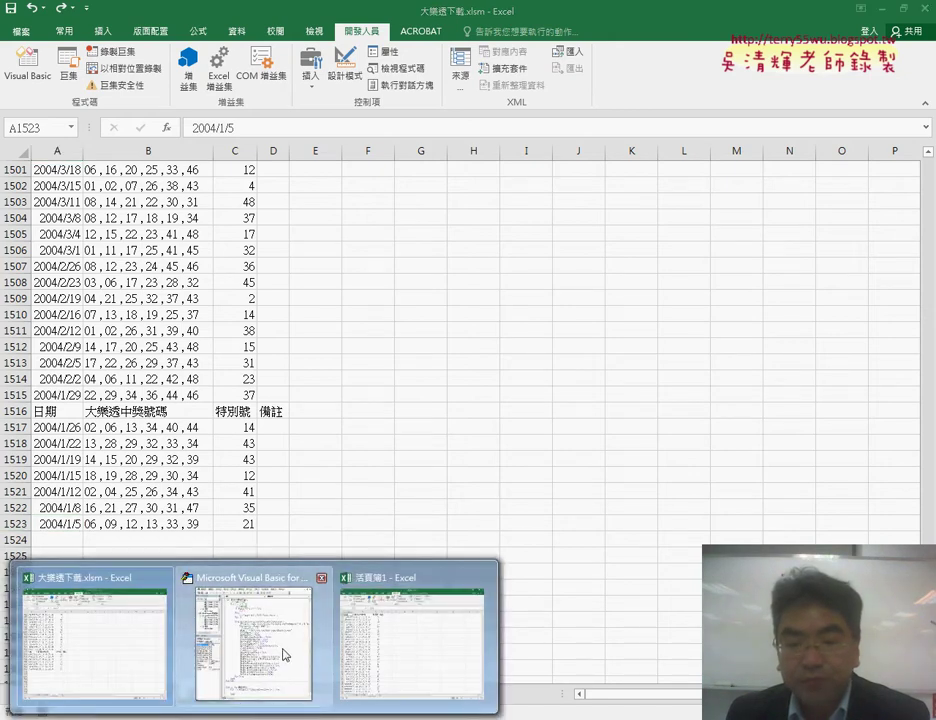
left_click(285, 651)
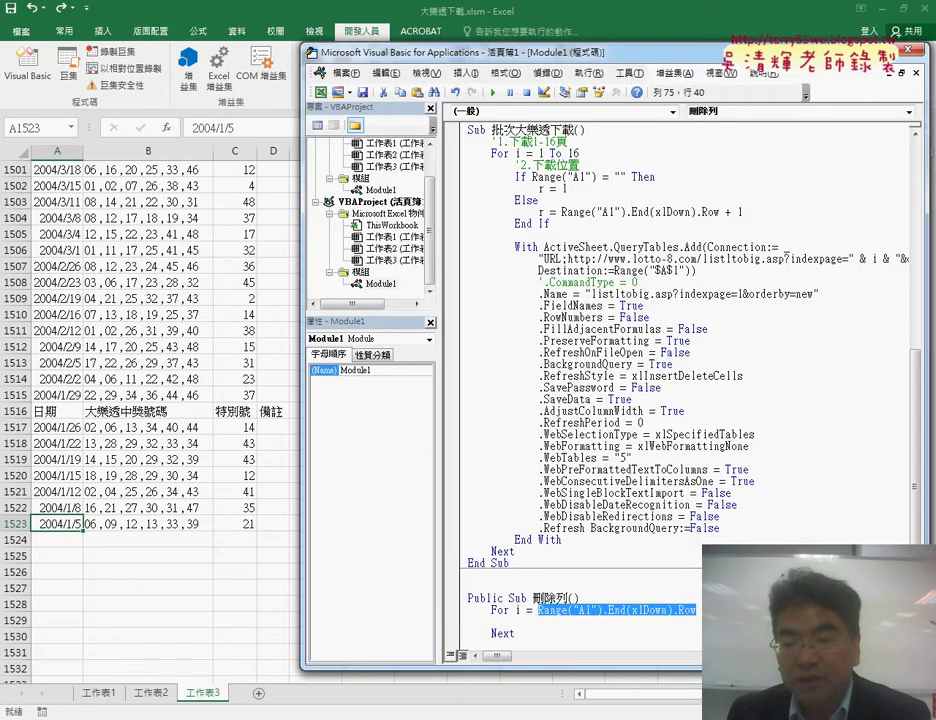
- Add If Cells(i, "A") = "日期" Then Rows(i).Delete End If inside the loop
left_click(515, 621)
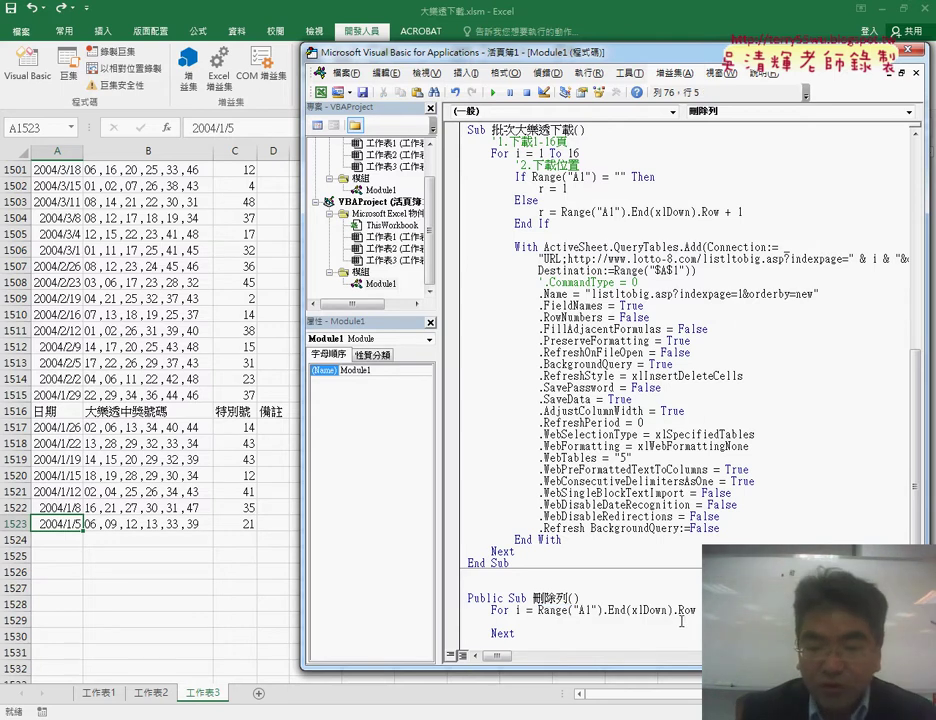
type("if")
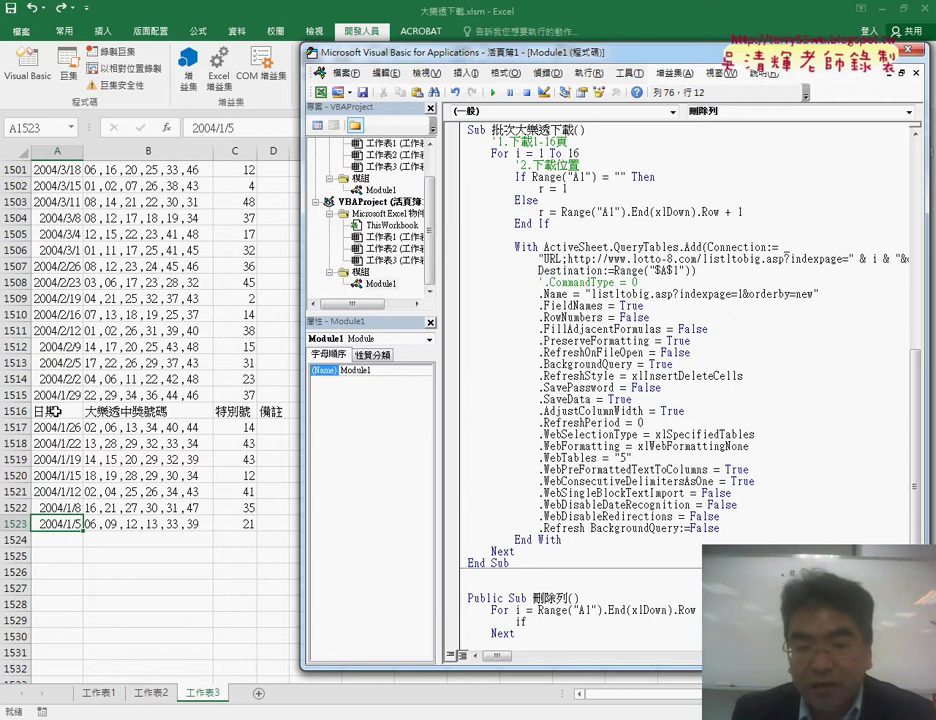
type(" cells")
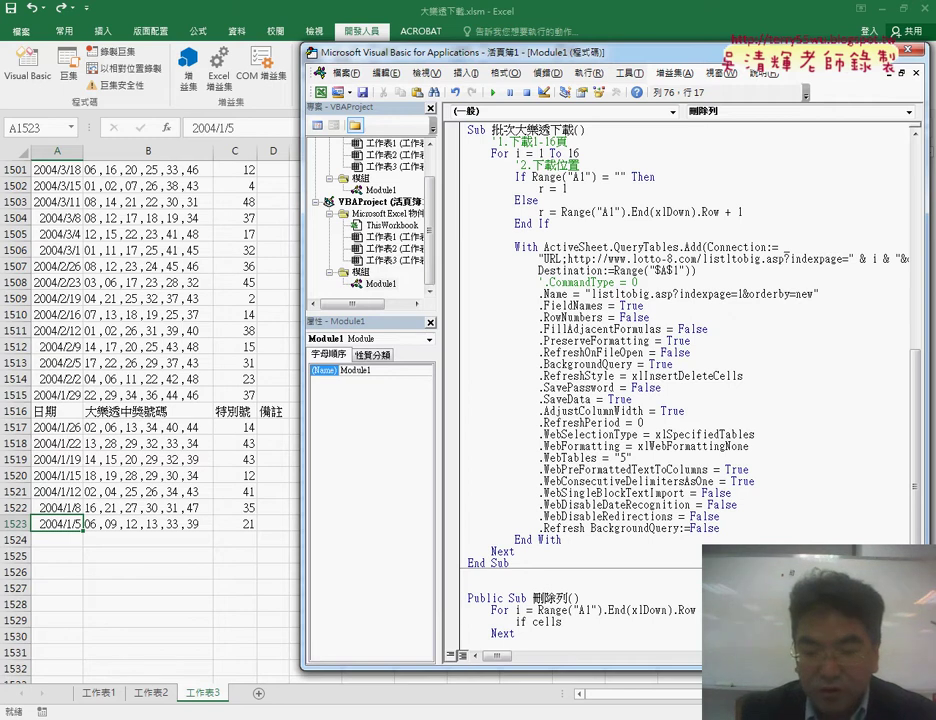
type("(i")
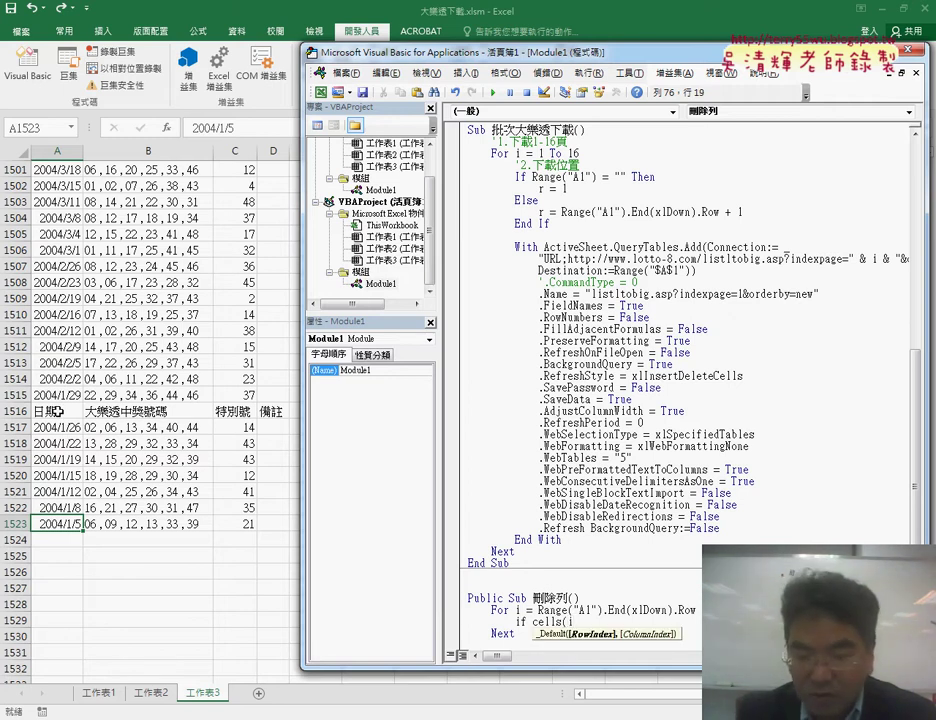
type(",\"A\"")
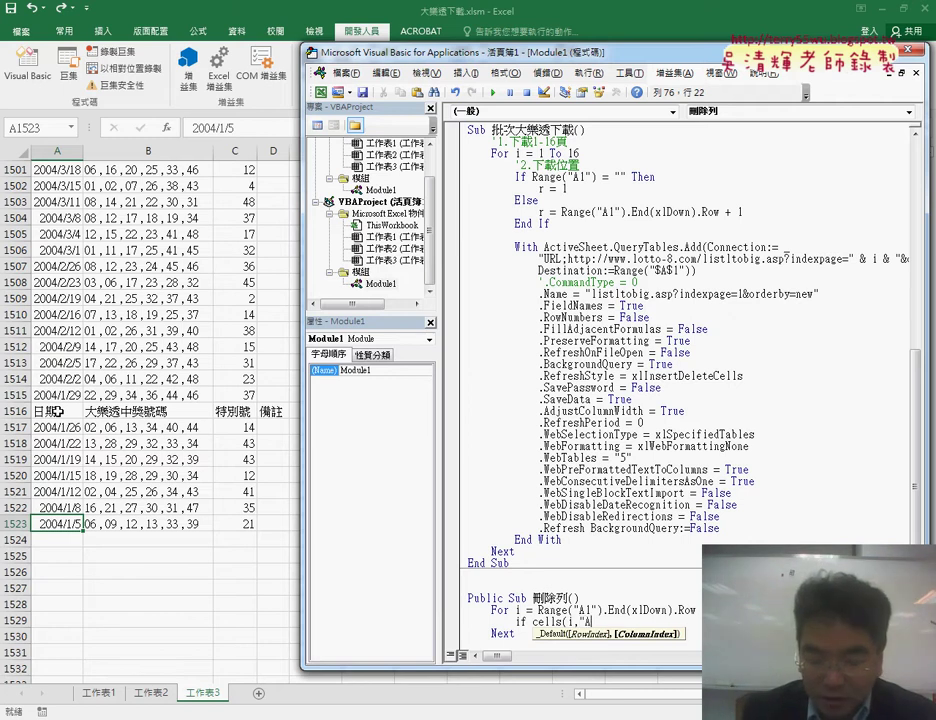
type(")")
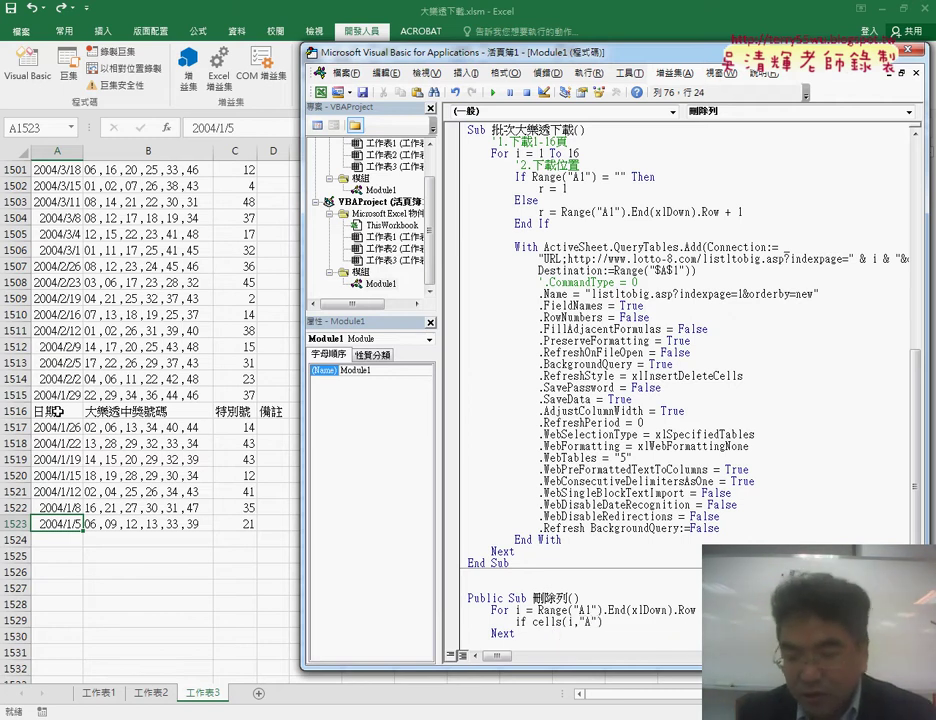
type("=\"\"")
key("Left")
type("日期")
key("End")
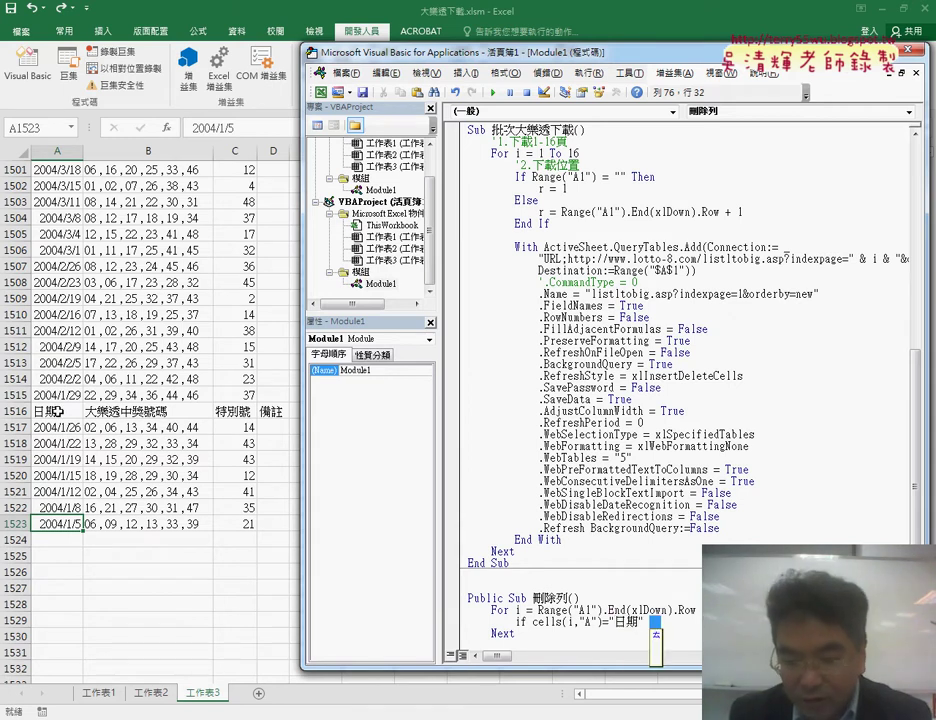
type("then")
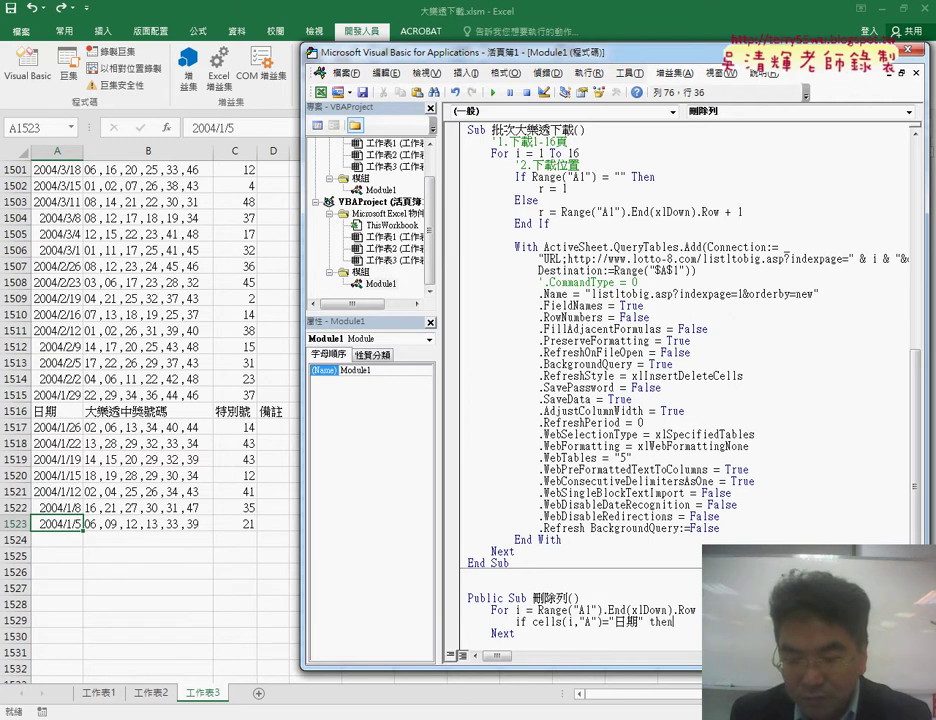
key("Return")
key("Return")
type("end")
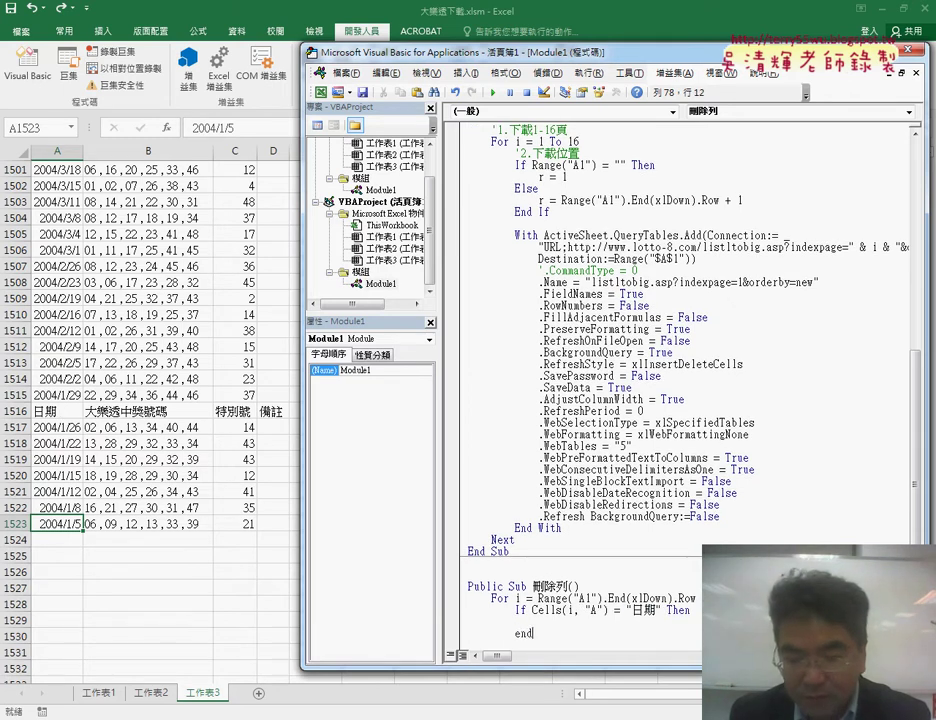
type(" if")
key("Up")
key("Tab")
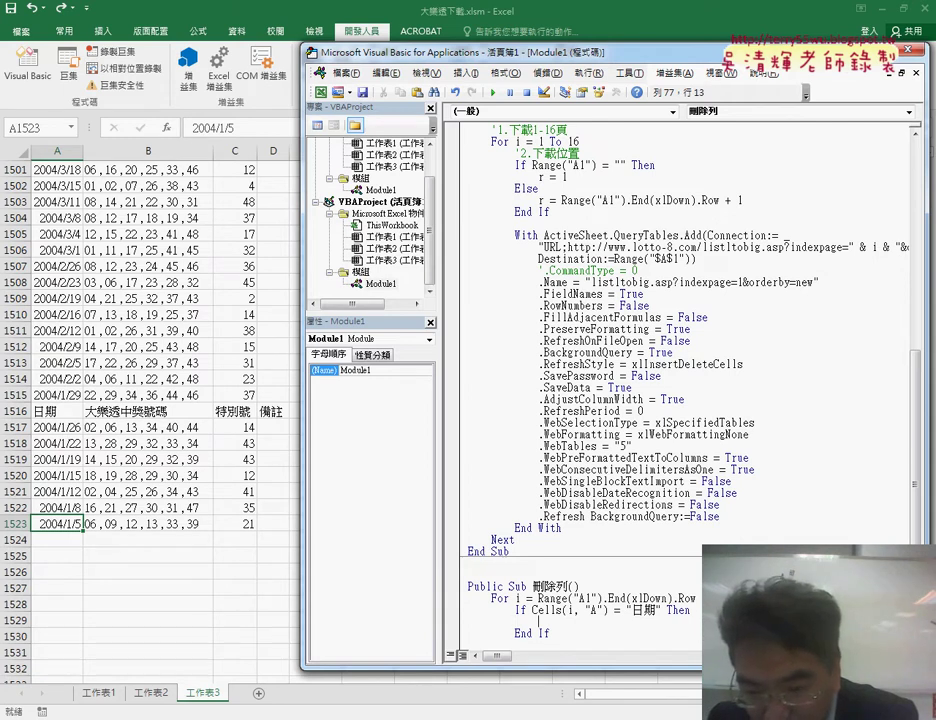
type("row")
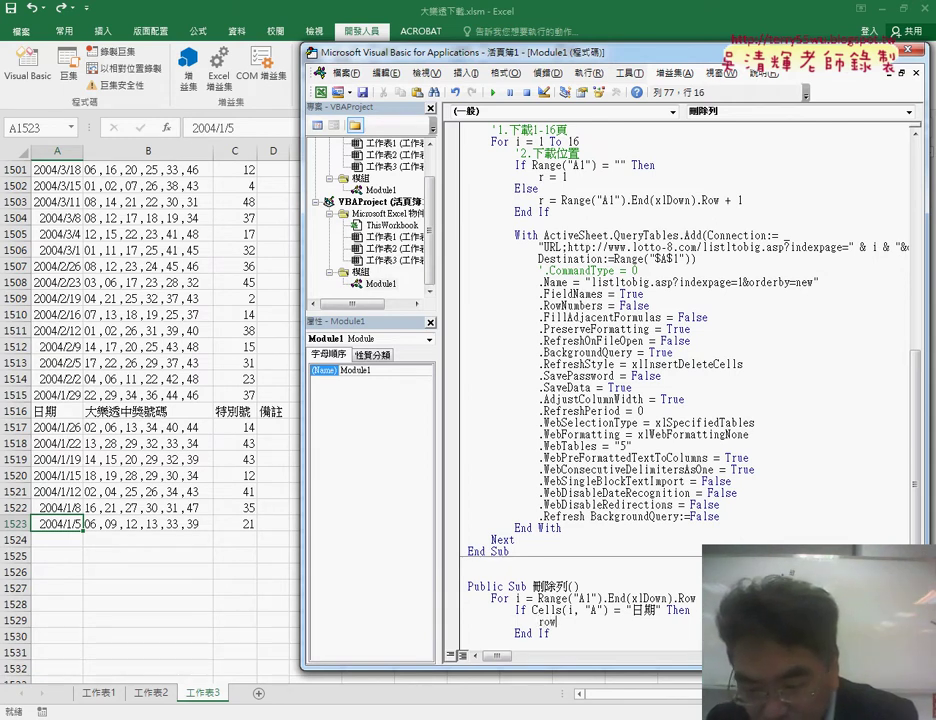
type("s")
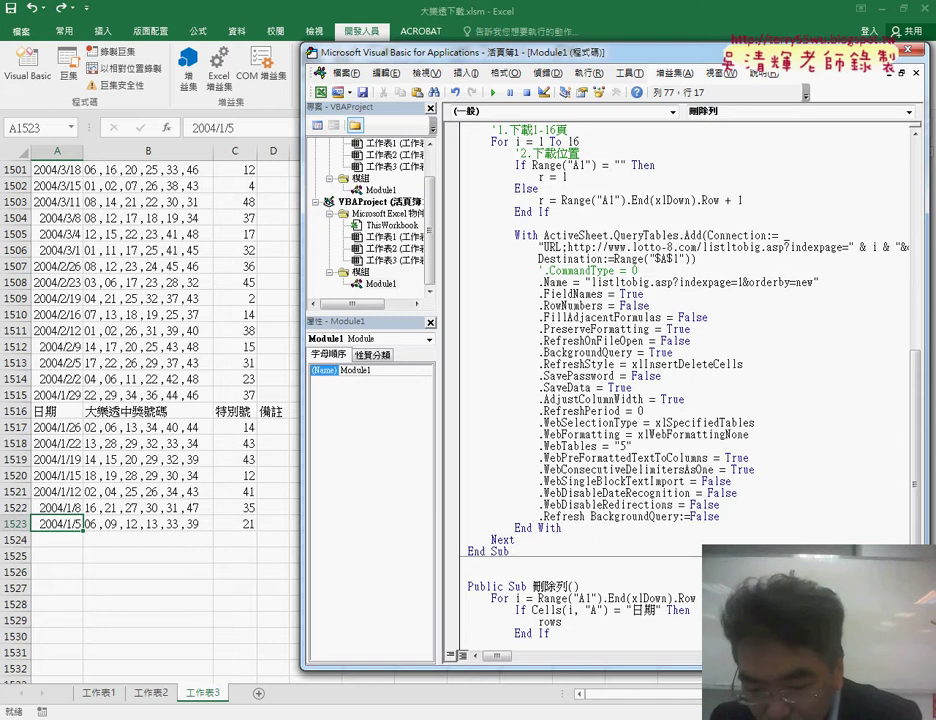
type("(i")
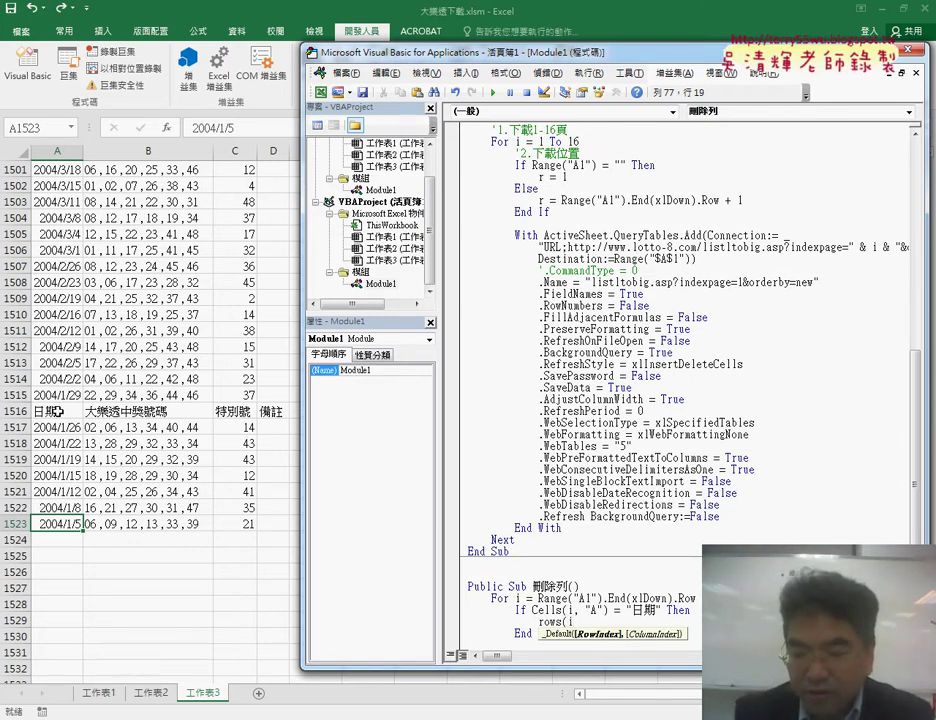
type(").delete")
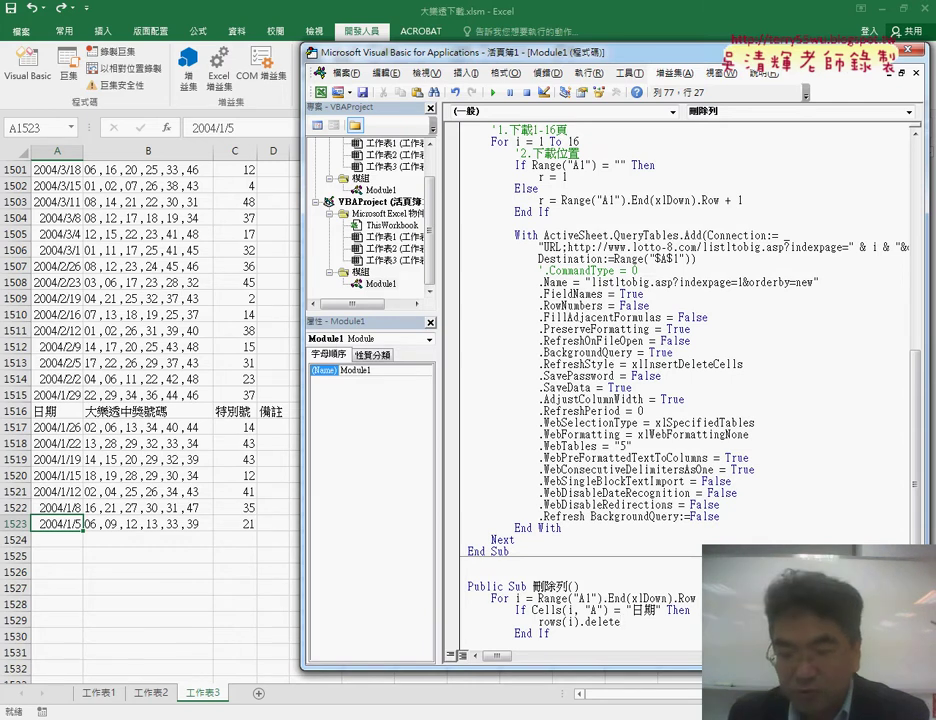
key("Down")
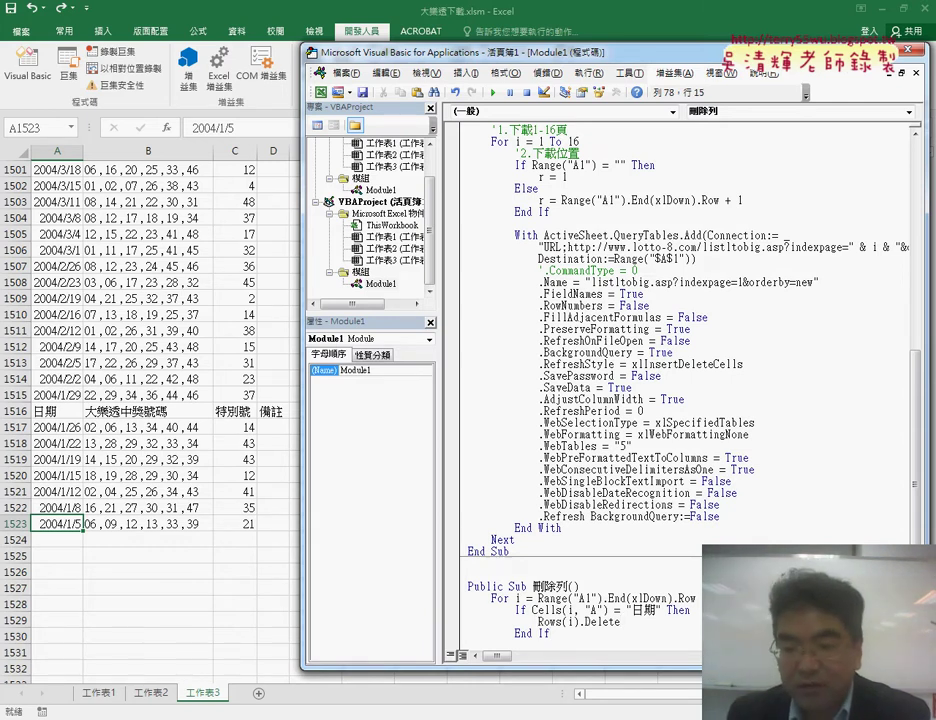
- Retype the r and d of the rows(i).delete statement in lowercase to test auto-capitalisation
scroll(600, 400, "down", 1)
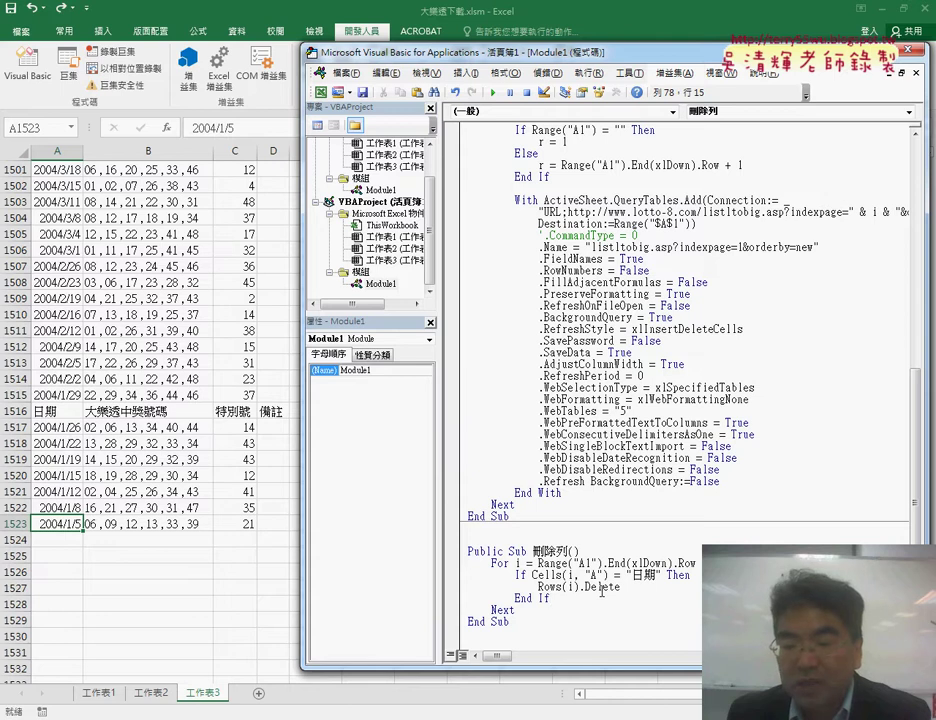
key("Delete")
type("r")
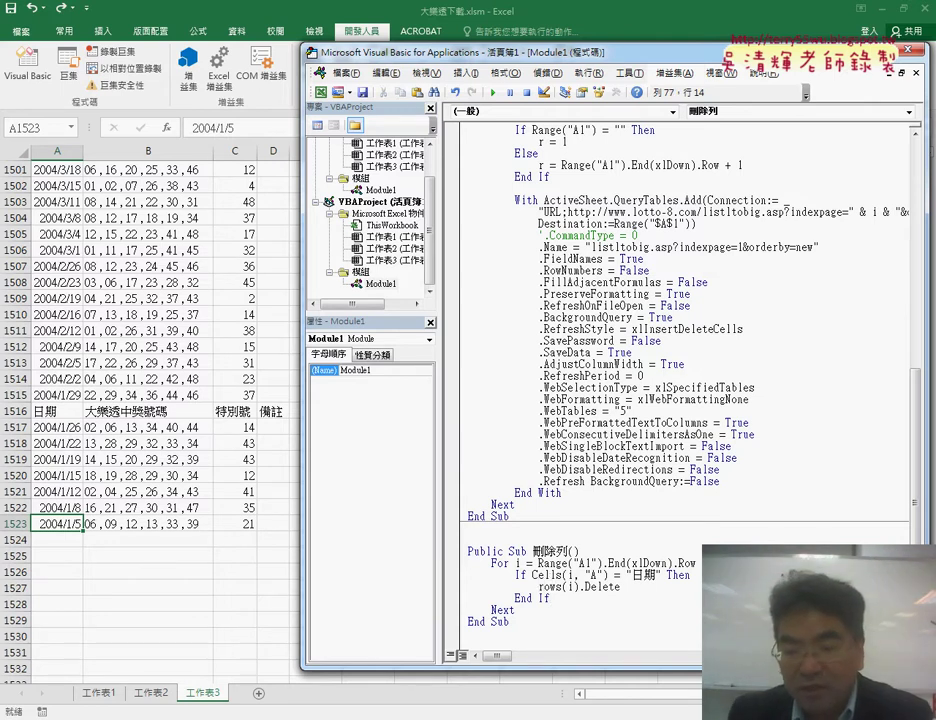
left_click(588, 586)
key("Delete")
type("d")
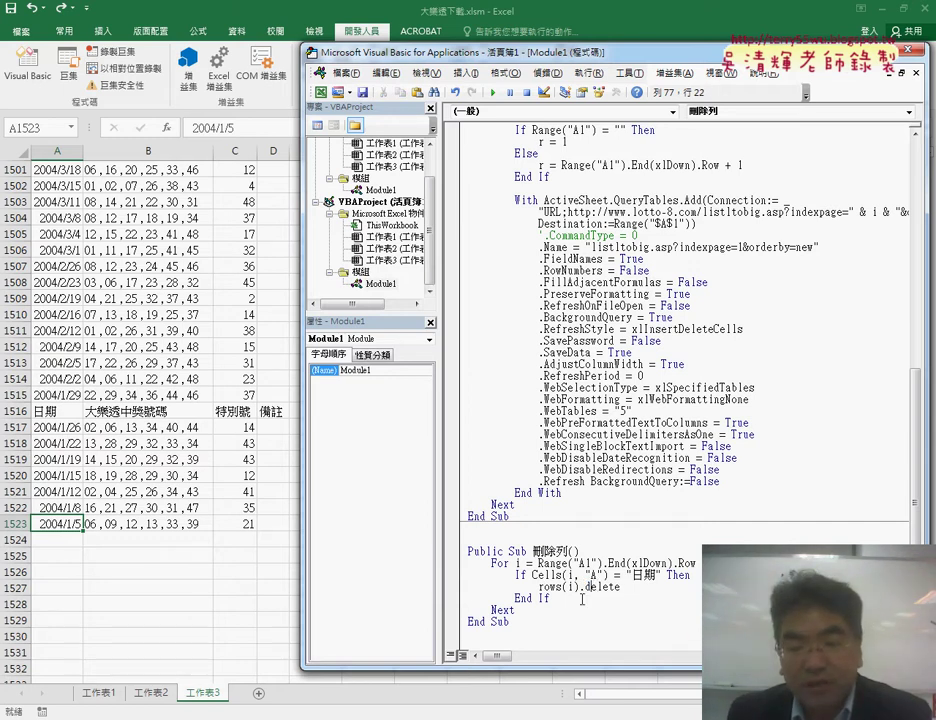
left_click_drag(624, 587, 538, 587)
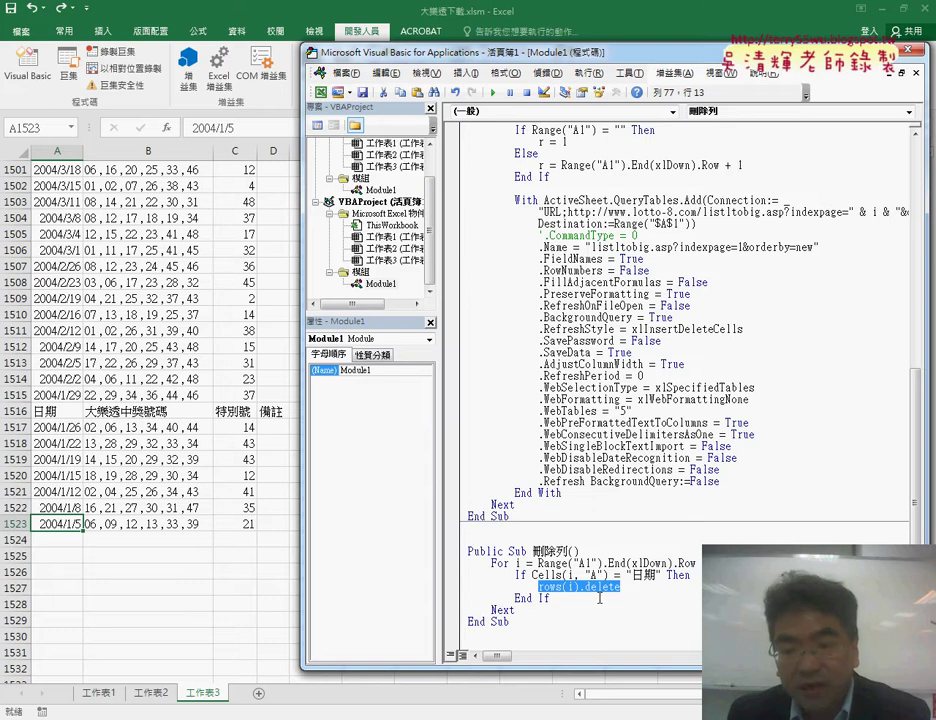
left_click(590, 601)
left_click(539, 586)
left_click(587, 587)
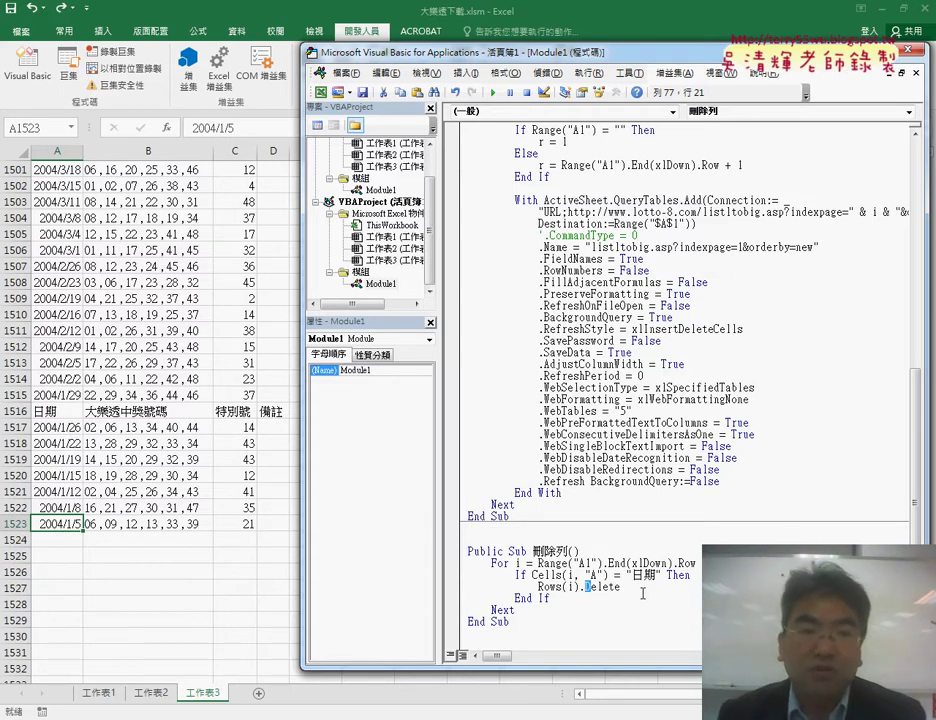
left_click(557, 587)
- Fix the misspelled delet so the statement reads Rows(i).Delete
key("Delete")
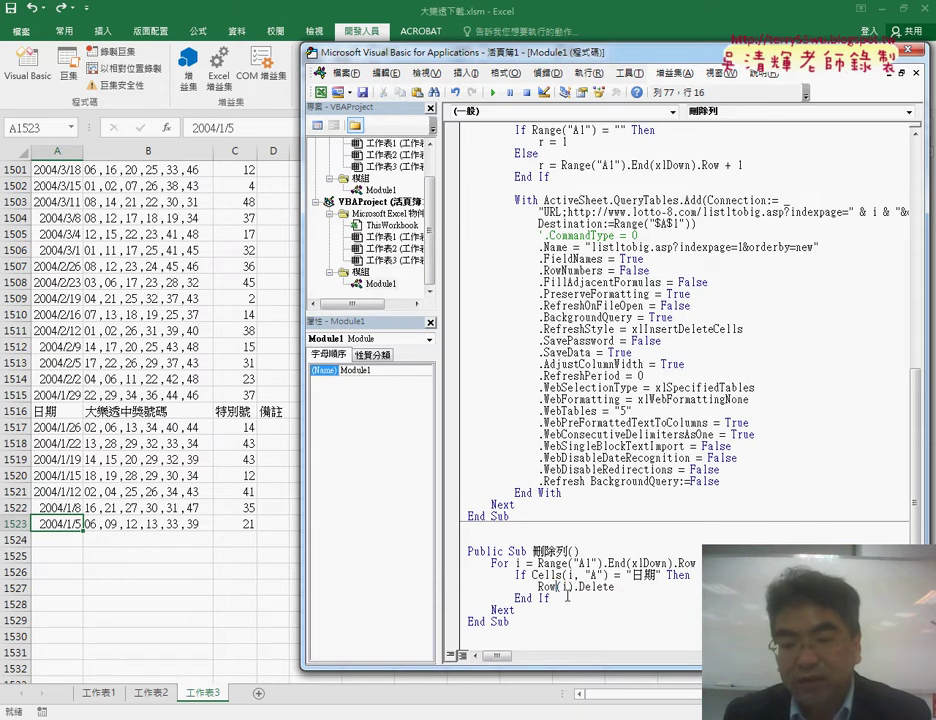
key("Left")
key("Left")
key("Left")
type("r")
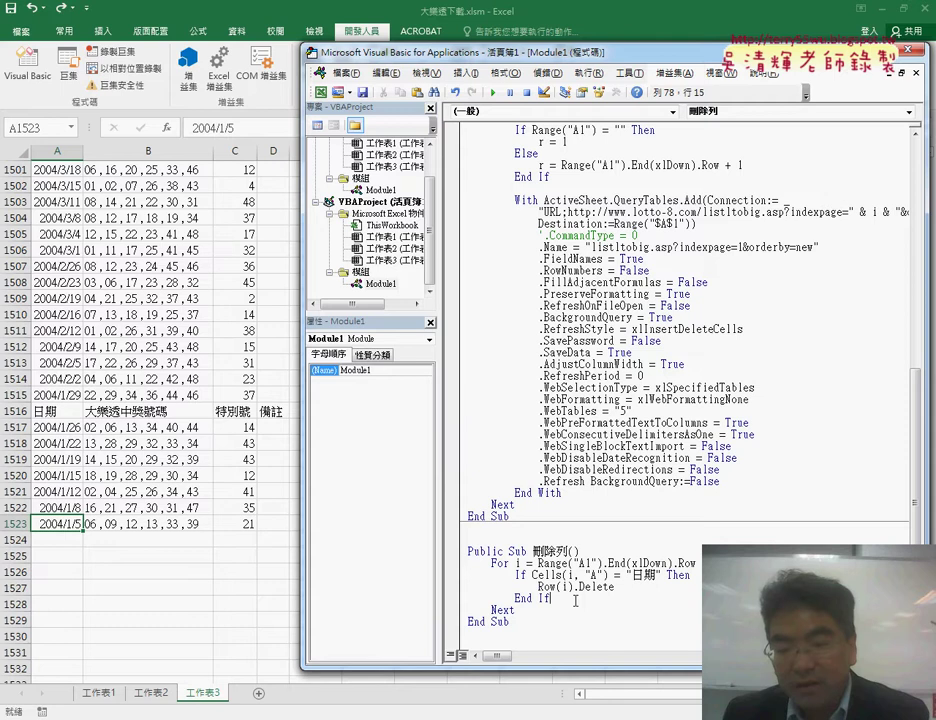
left_click(540, 587)
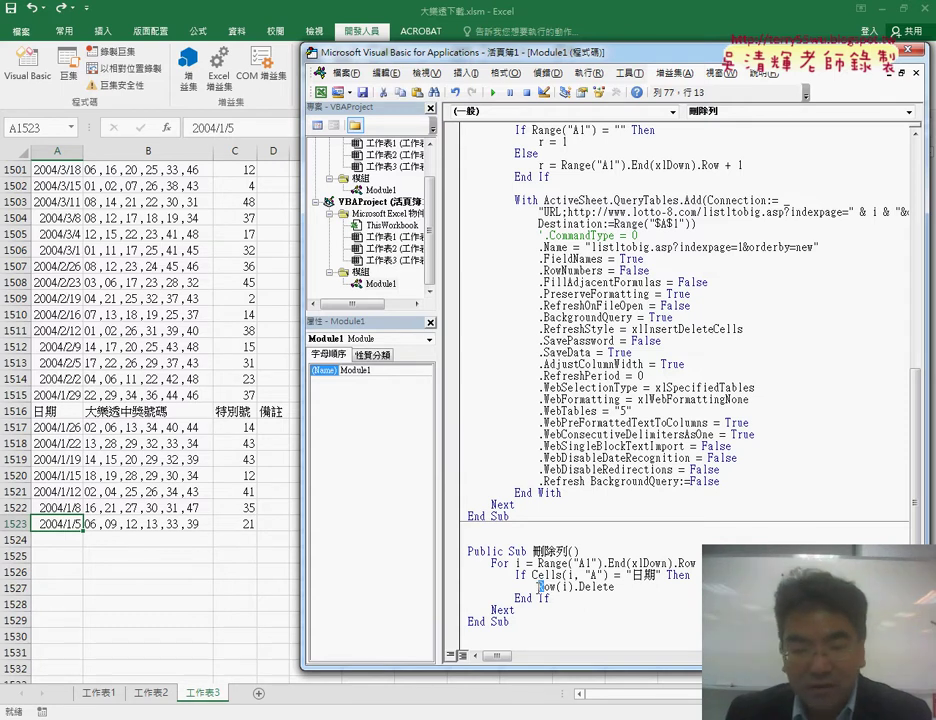
type("r")
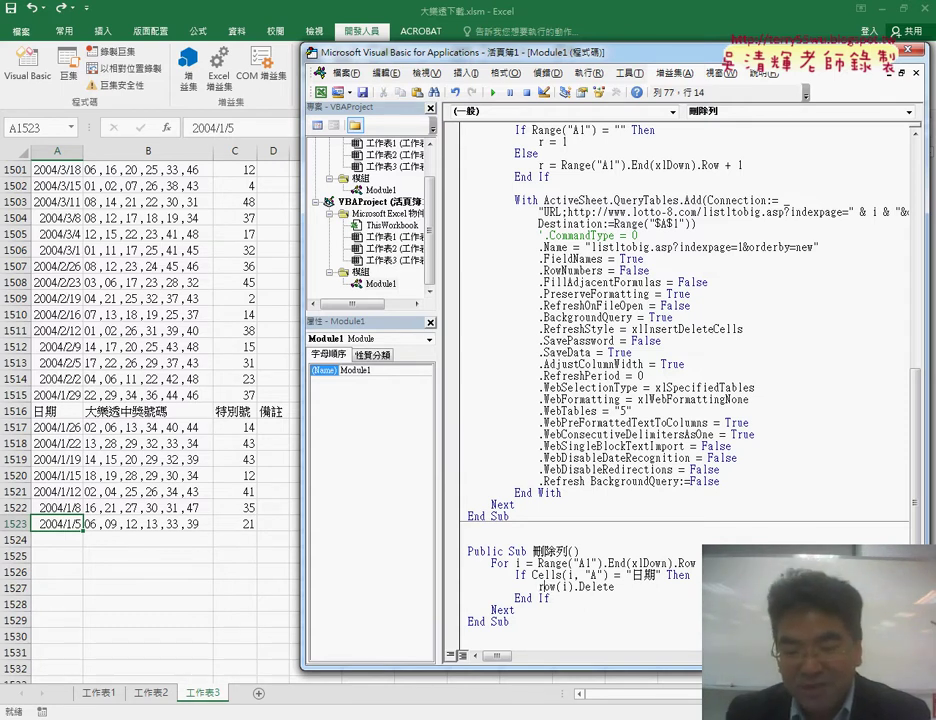
left_click(563, 587)
type("s")
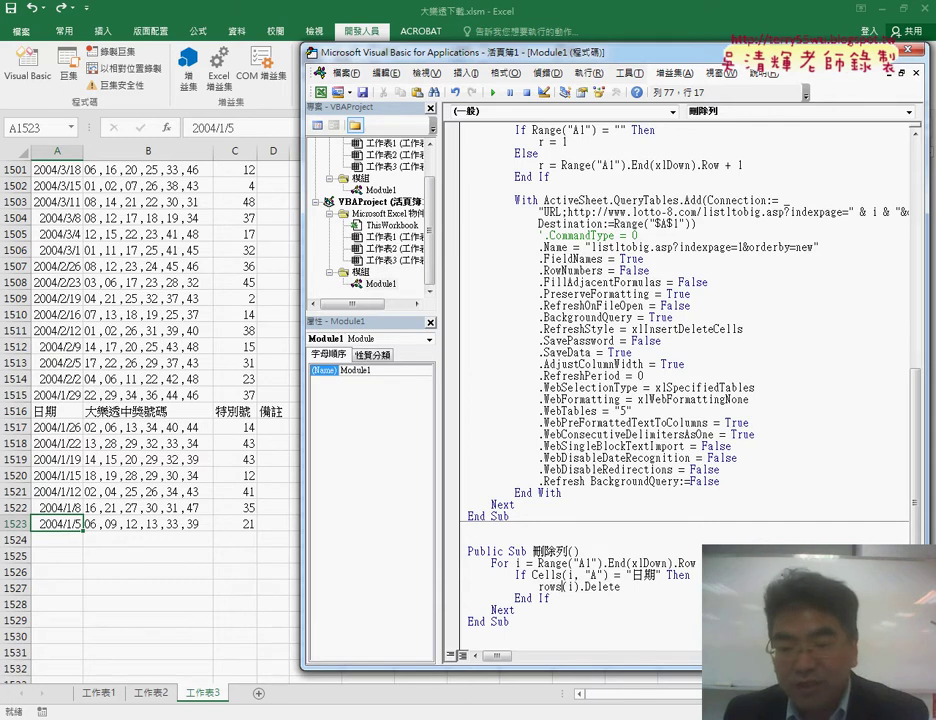
left_click_drag(585, 586, 592, 586)
type("d")
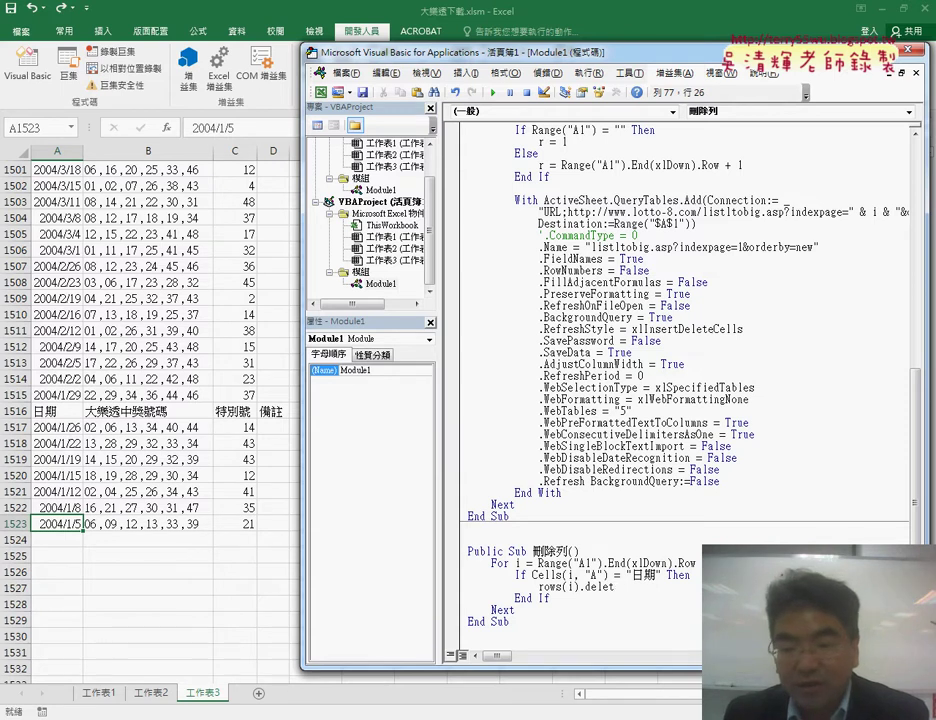
left_click(562, 601)
double_click(588, 587)
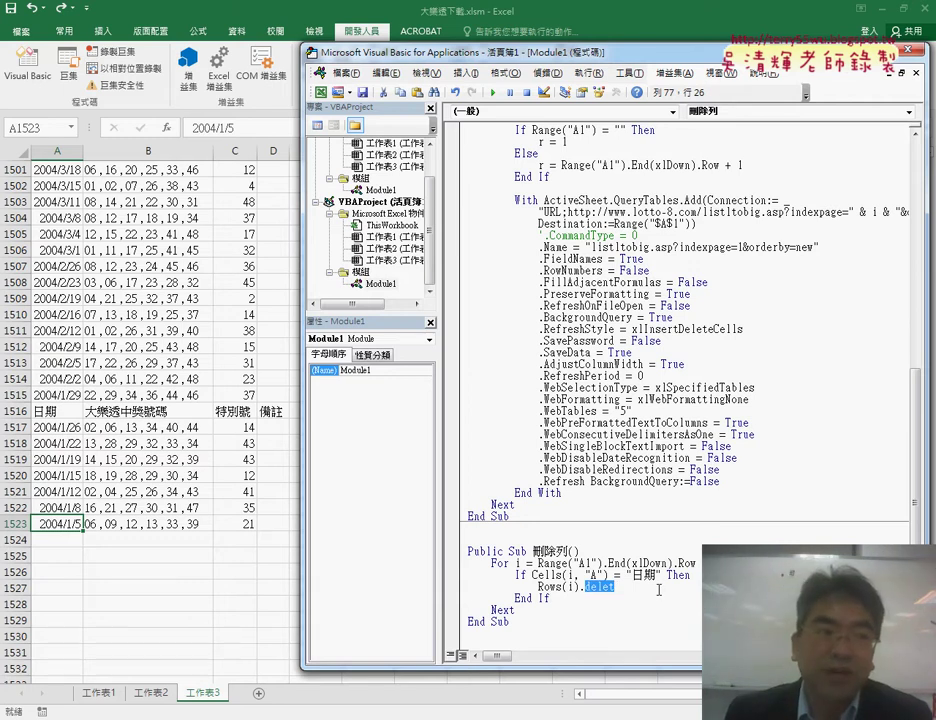
left_click(653, 585)
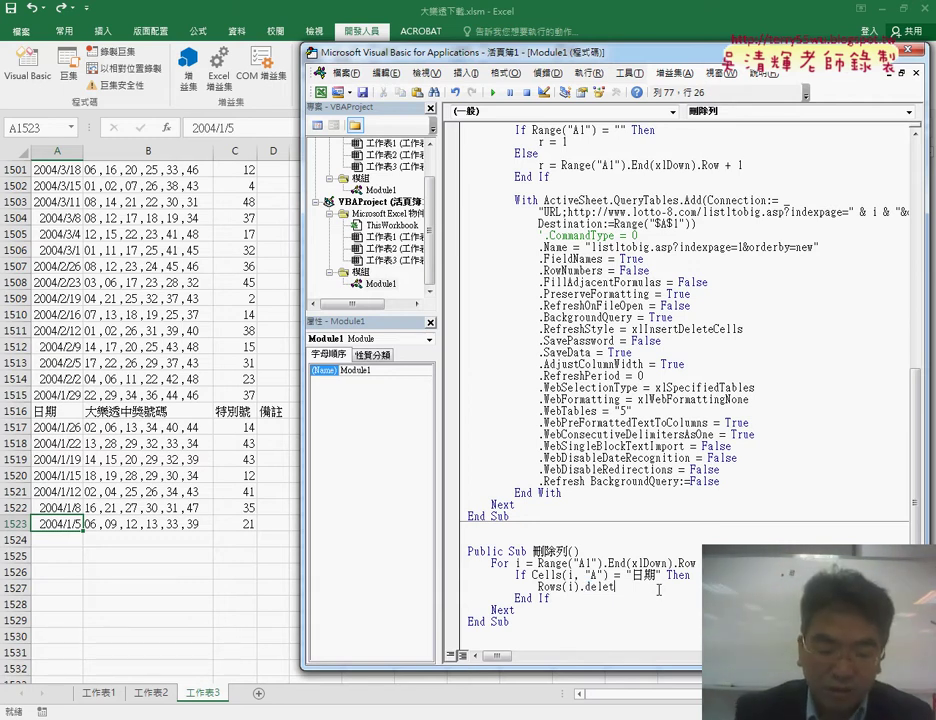
type("e")
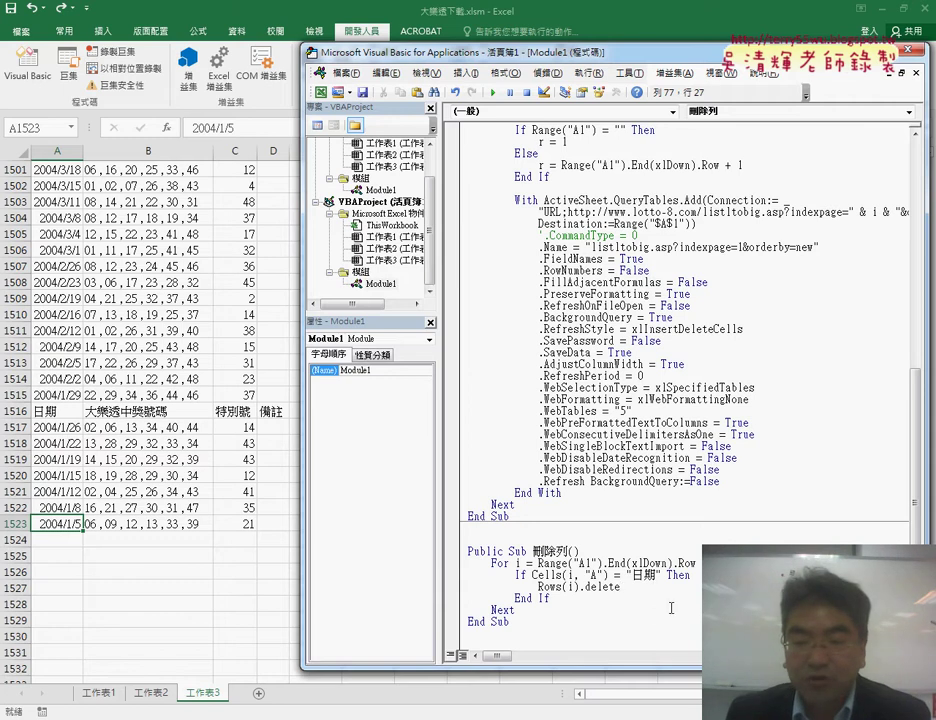
left_click_drag(622, 587, 585, 587)
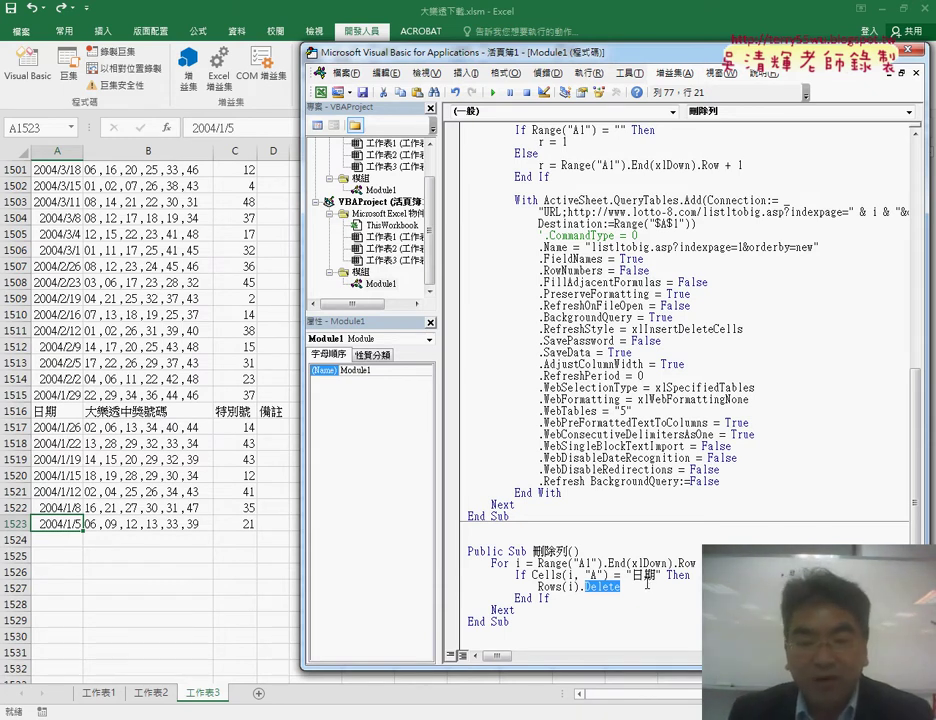
- Step through 刪除列 with F8 until it deletes the 日期 header row 1516
left_click(650, 576)
key("F8")
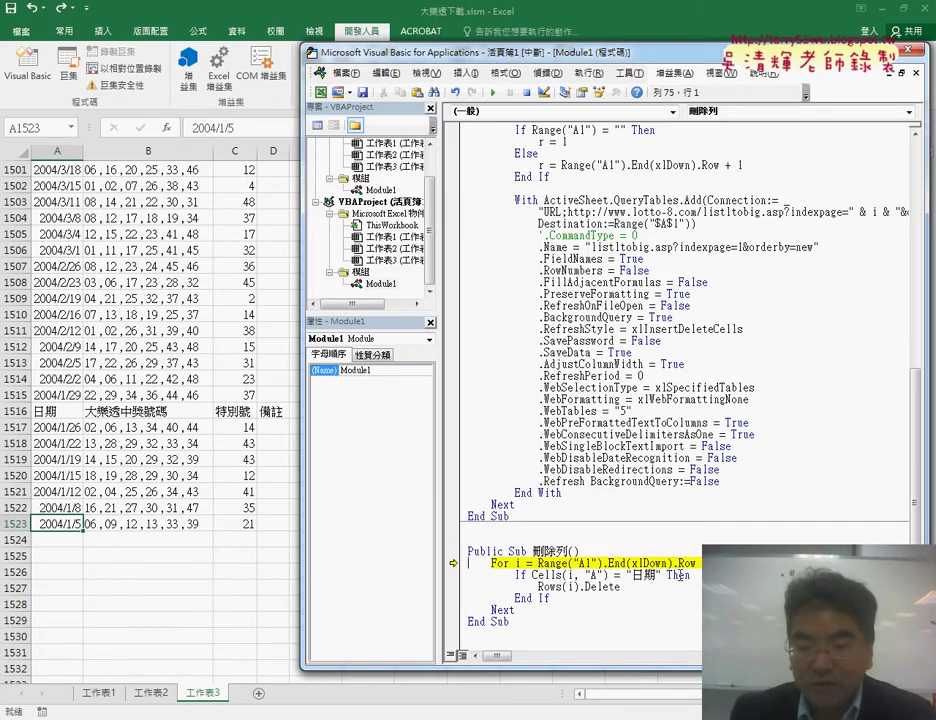
key("F8")
mouse_move(640, 564)
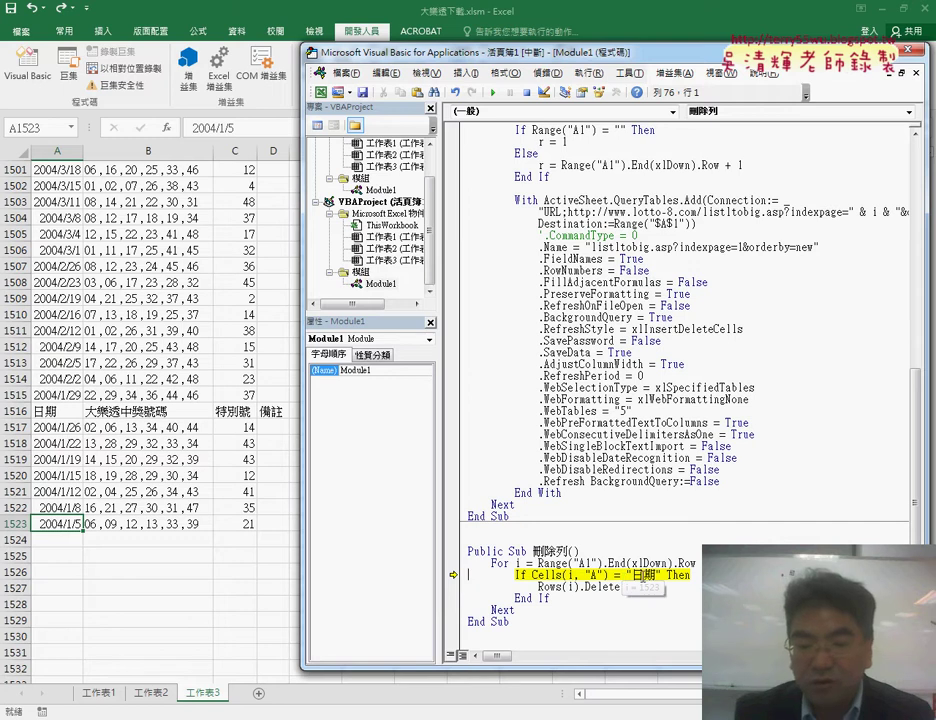
key("F8")
key("F8")
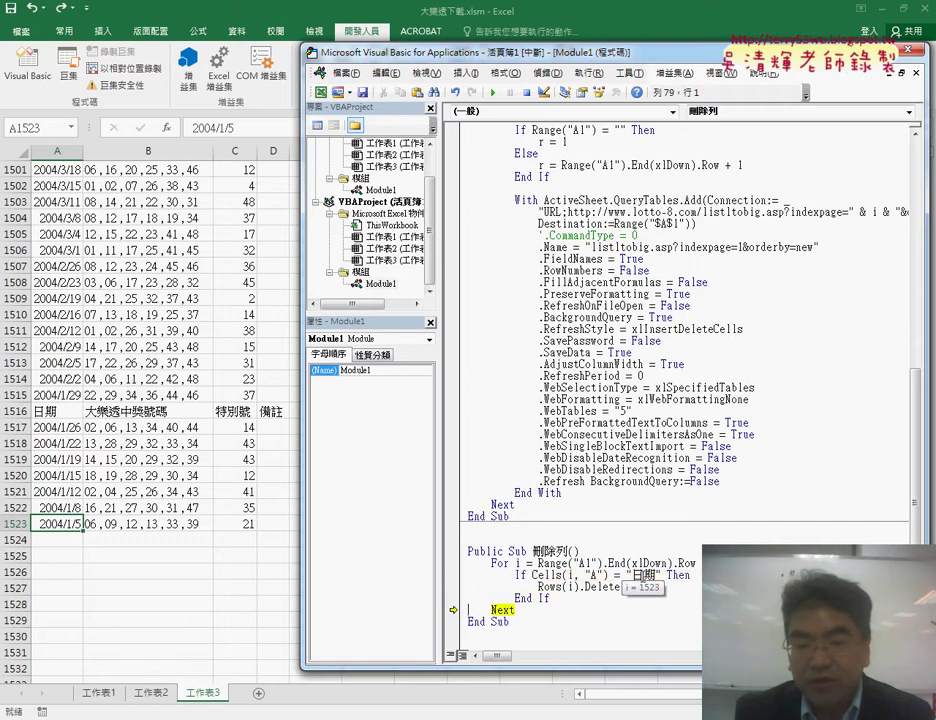
key("F8")
key("F8")
key("F8")
key("F8")
key("F8")
key("F8")
key("F8")
key("F8")
key("F8")
key("F8")
key("F8")
key("F8")
key("F8")
key("F8")
key("F8")
key("F8")
key("F8")
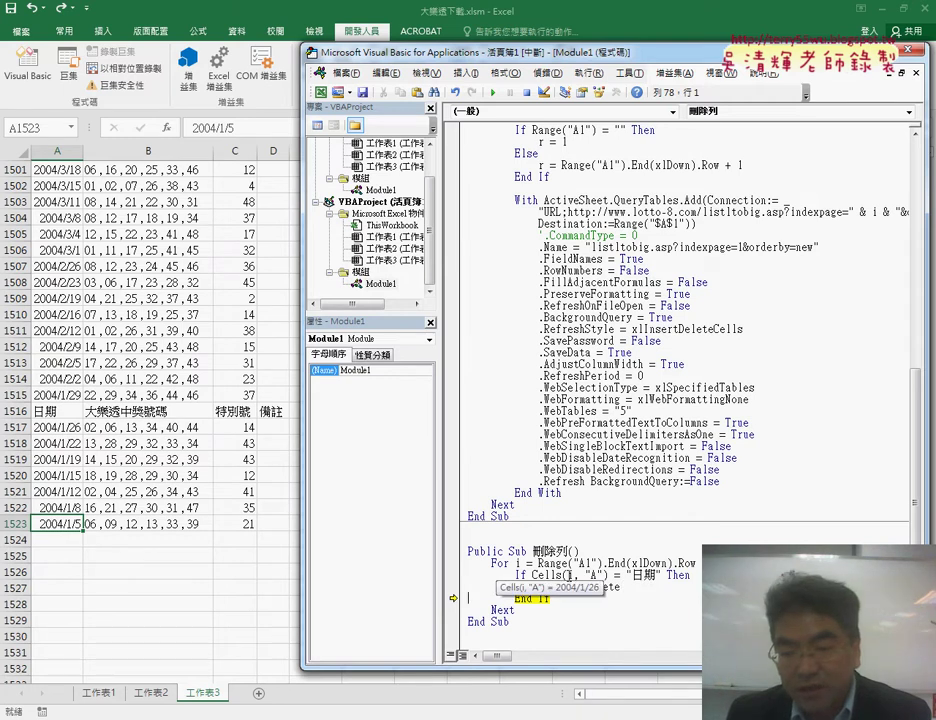
mouse_move(519, 564)
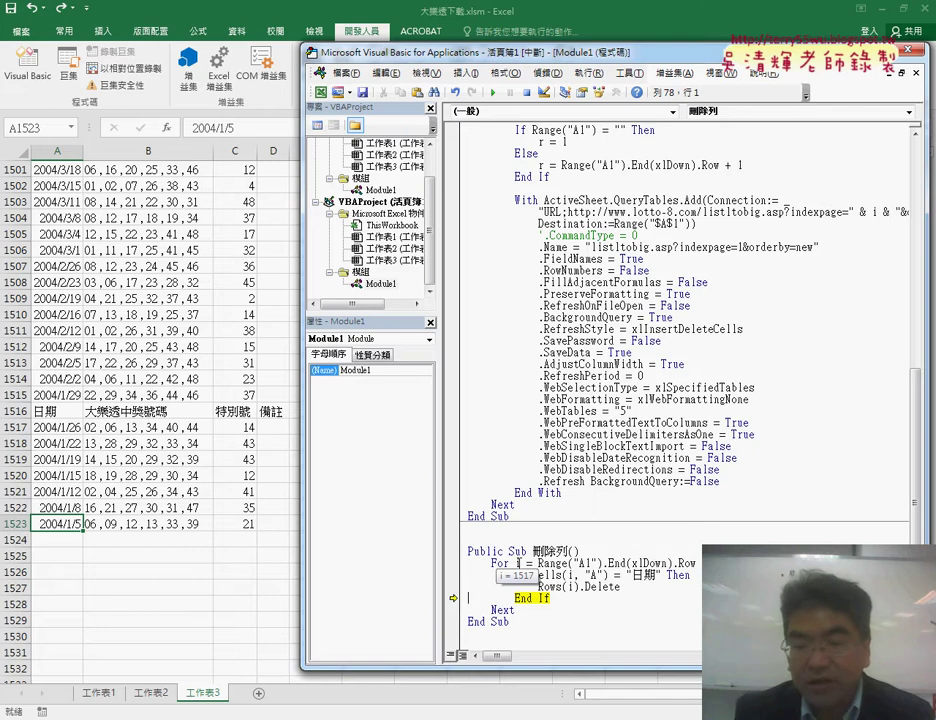
key("F8")
key("F8")
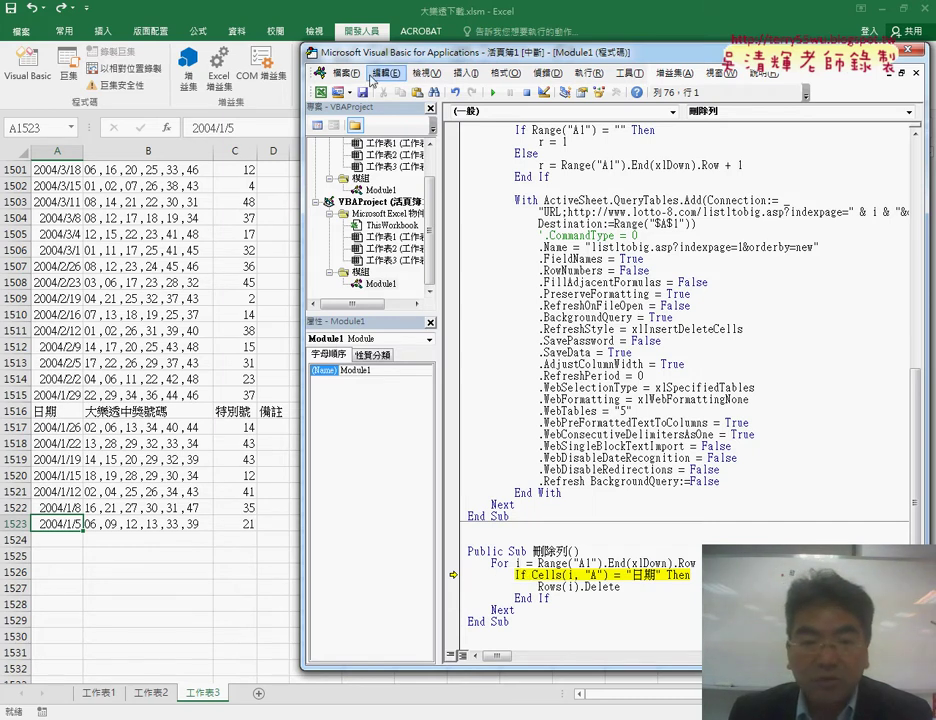
left_click_drag(318, 50, 169, 42)
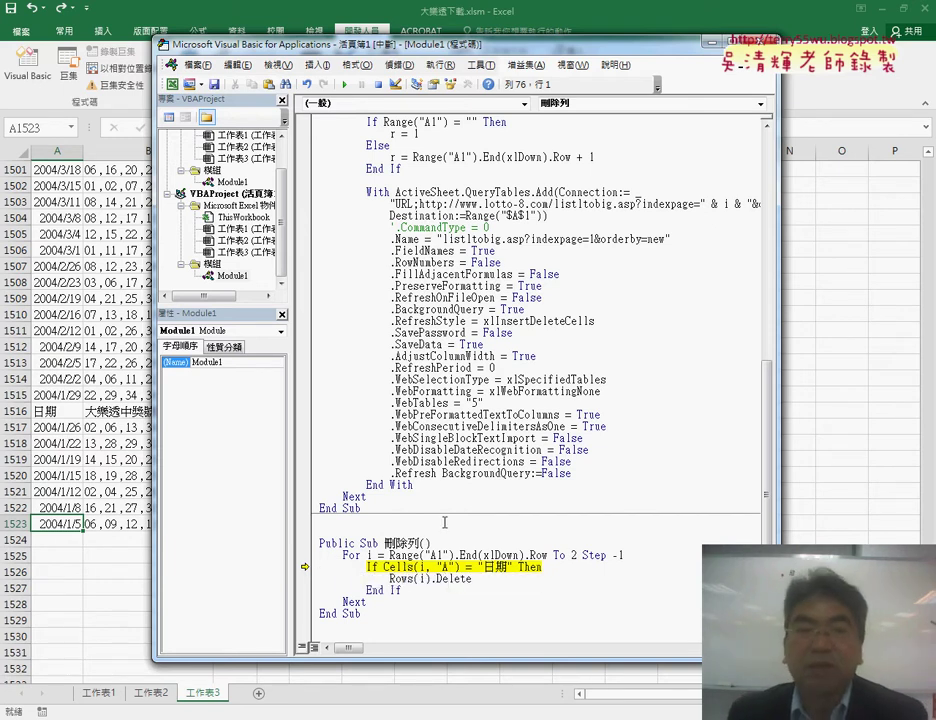
key("F8")
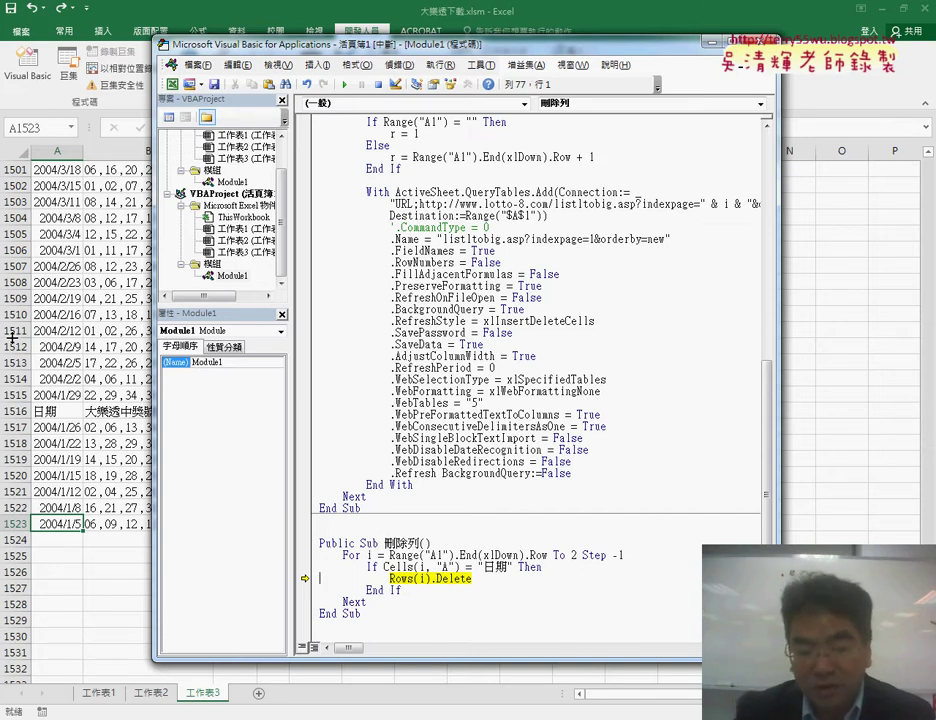
key("F8")
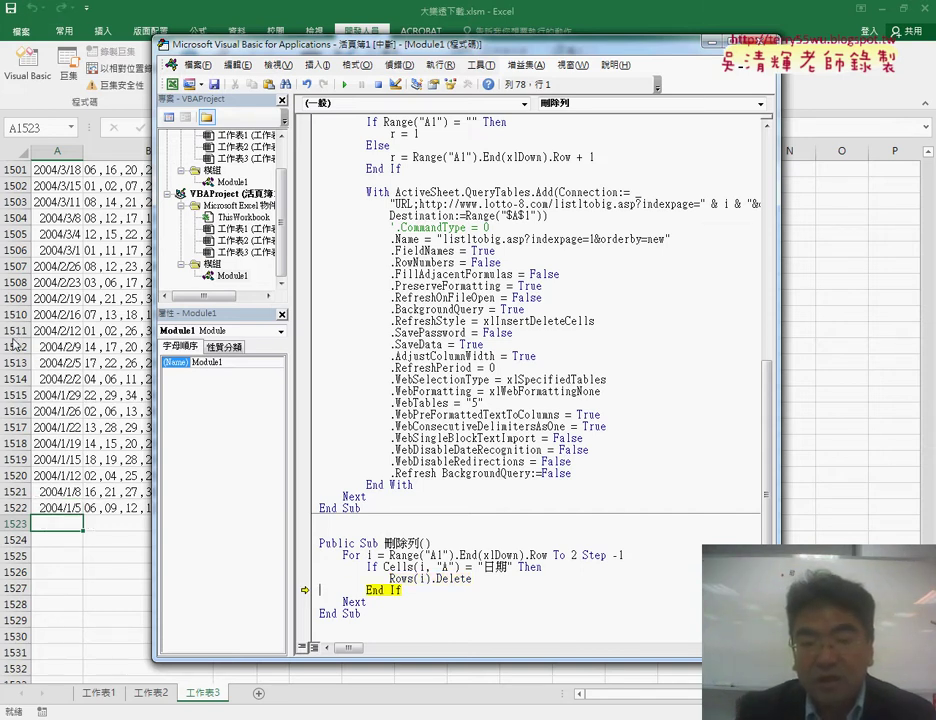
key("F8")
key("F8")
key("F8")
key("F8")
key("F8")
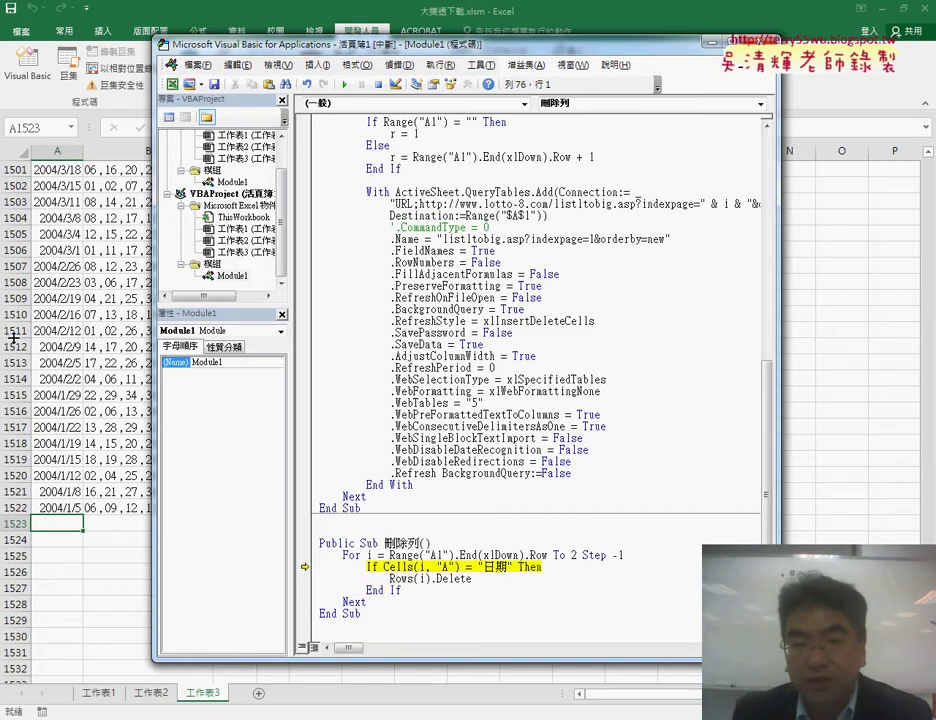
- Let the macro run to completion, then return to 工作表3 and scroll up through the records
key("F5")
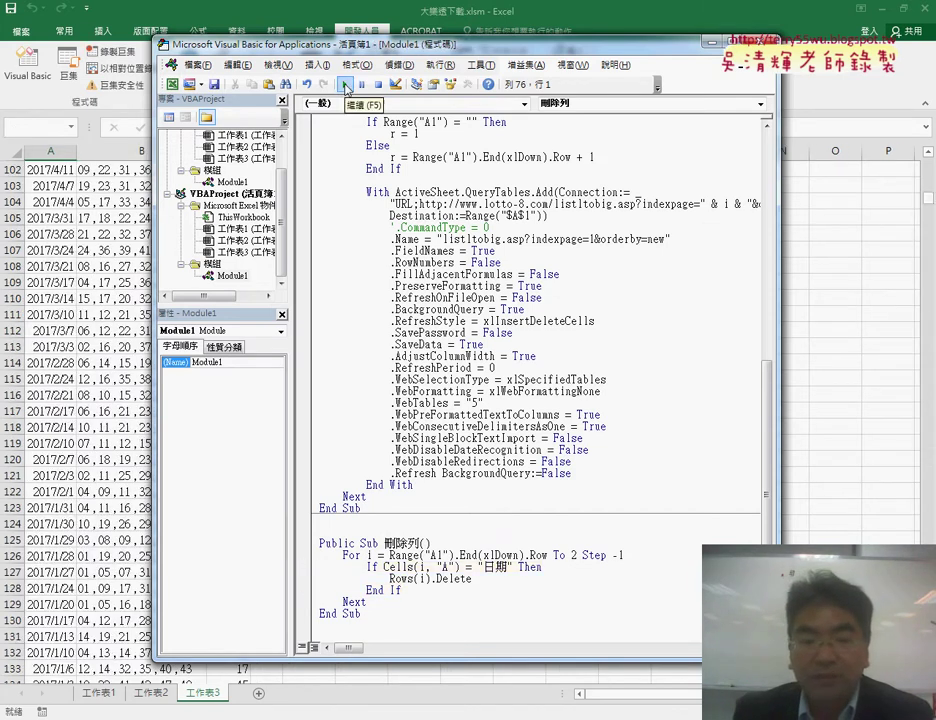
left_click(83, 358)
scroll(83, 358, "up", 6)
scroll(95, 370, "up", 7)
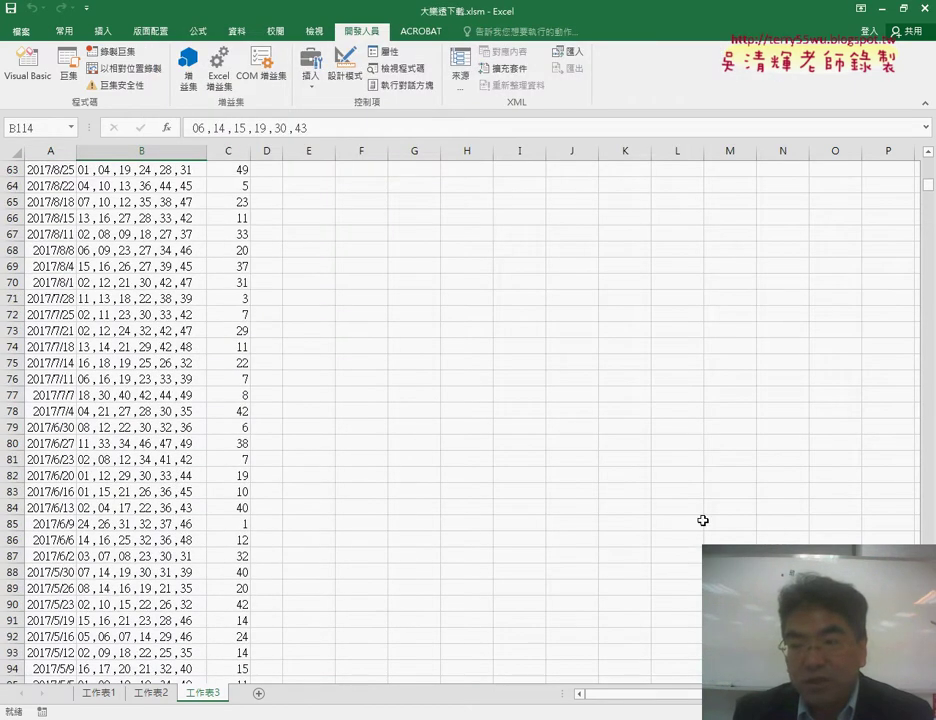
scroll(896, 402, "up", 4)
scroll(900, 295, "up", 7)
scroll(893, 297, "up", 9)
scroll(893, 297, "up", 1)
- Scroll through rows 199–353 to confirm no repeated 日期 header rows remain, then return to the top
scroll(893, 297, "down", 5)
scroll(893, 297, "down", 10)
scroll(893, 297, "down", 10)
scroll(890, 298, "down", 11)
scroll(890, 298, "down", 9)
scroll(890, 298, "down", 11)
scroll(890, 298, "down", 10)
scroll(888, 299, "down", 10)
scroll(888, 299, "down", 9)
scroll(888, 299, "down", 6)
scroll(888, 300, "down", 10)
scroll(888, 300, "down", 6)
left_click_drag(931, 281, 930, 165)
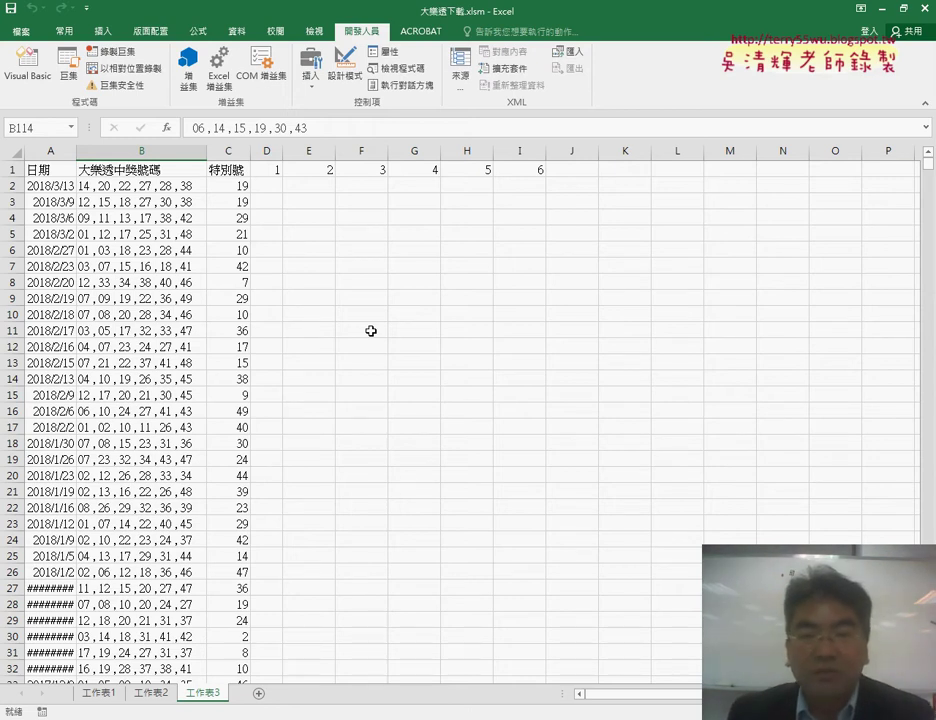
- Select B2's numbers 14,20,22,27,28,38, mark D2:I2 as the destination, and locate Data > Text to Columns
left_click(121, 187)
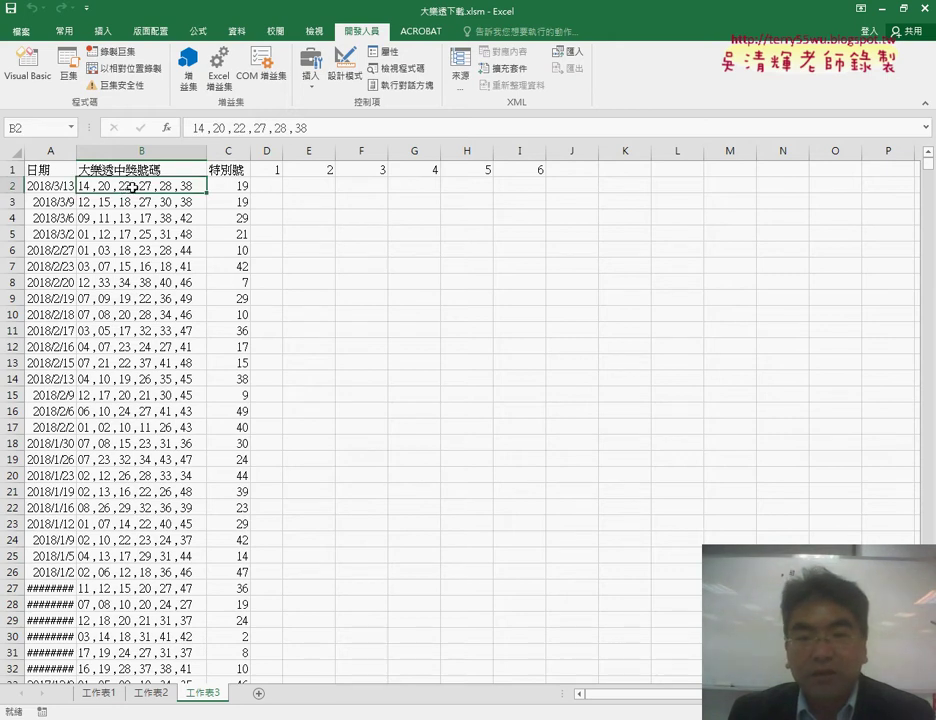
left_click_drag(272, 189, 520, 182)
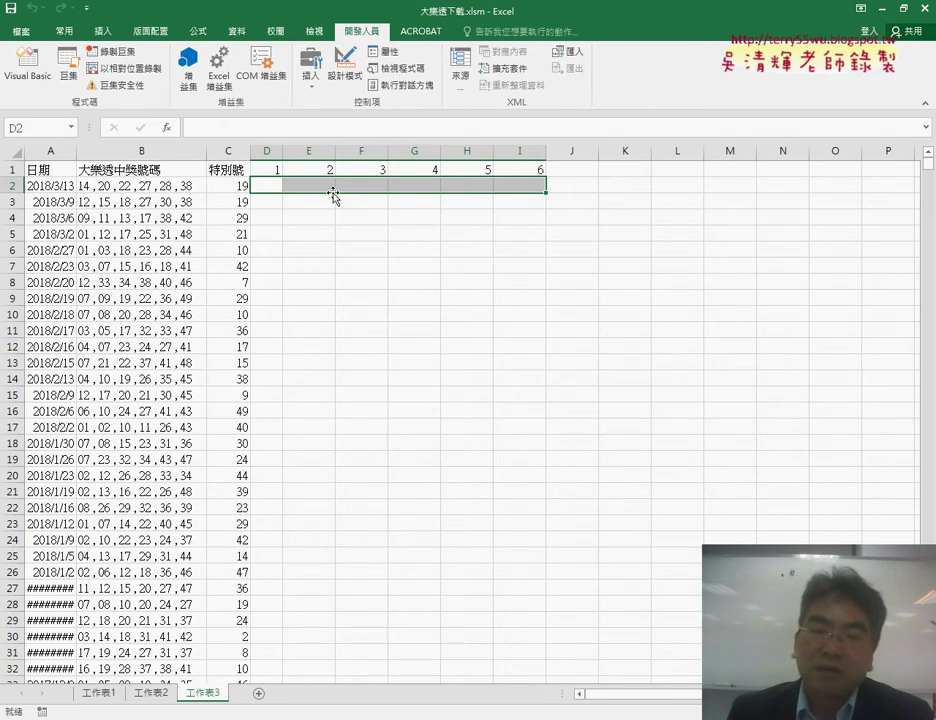
left_click(159, 187)
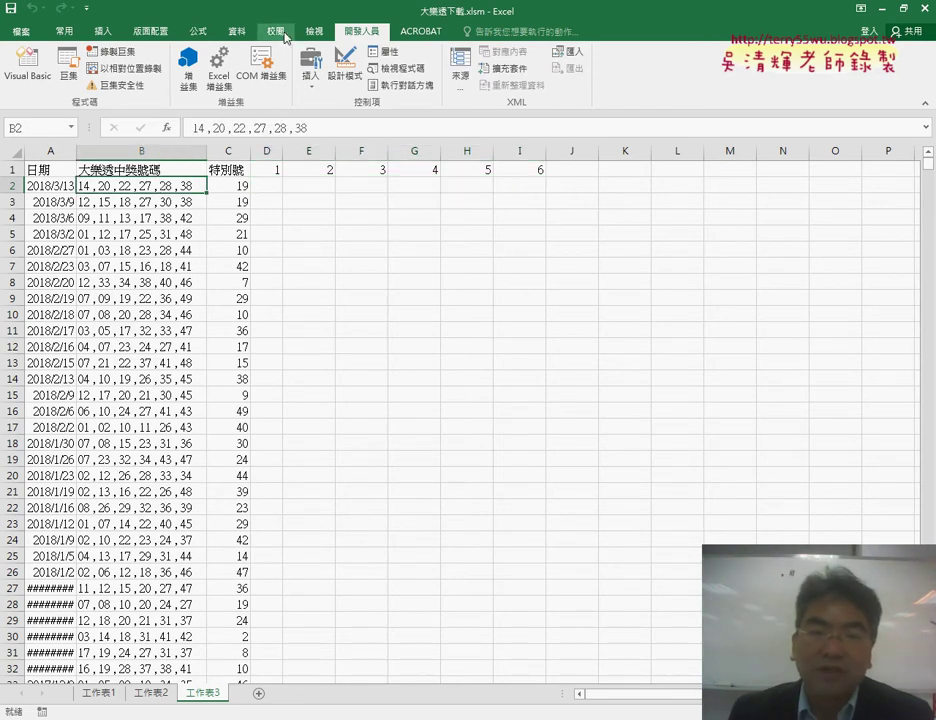
left_click(240, 32)
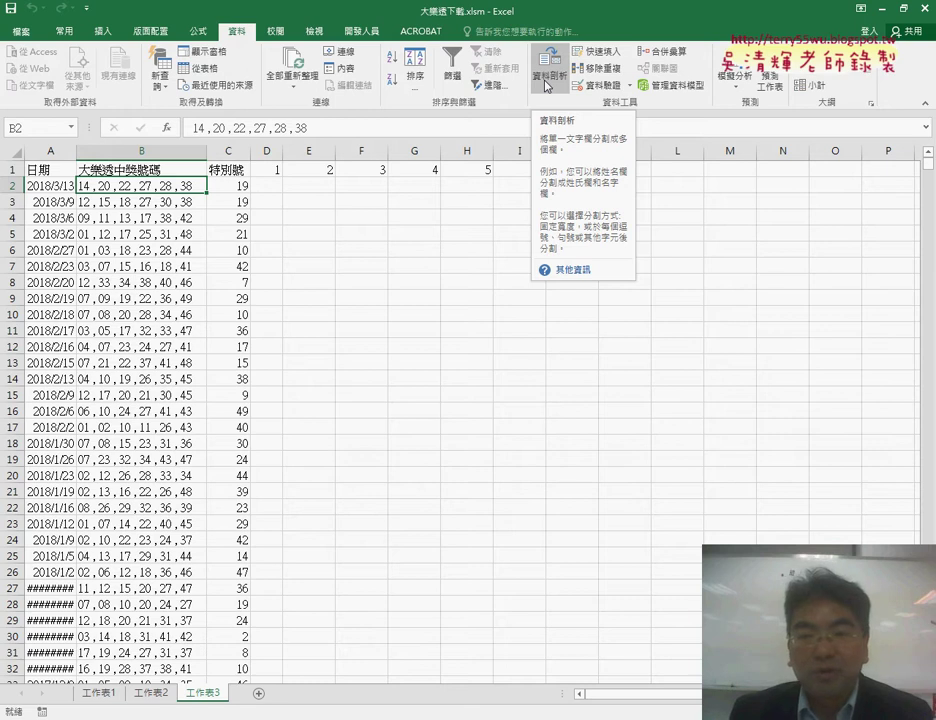
left_click(547, 86)
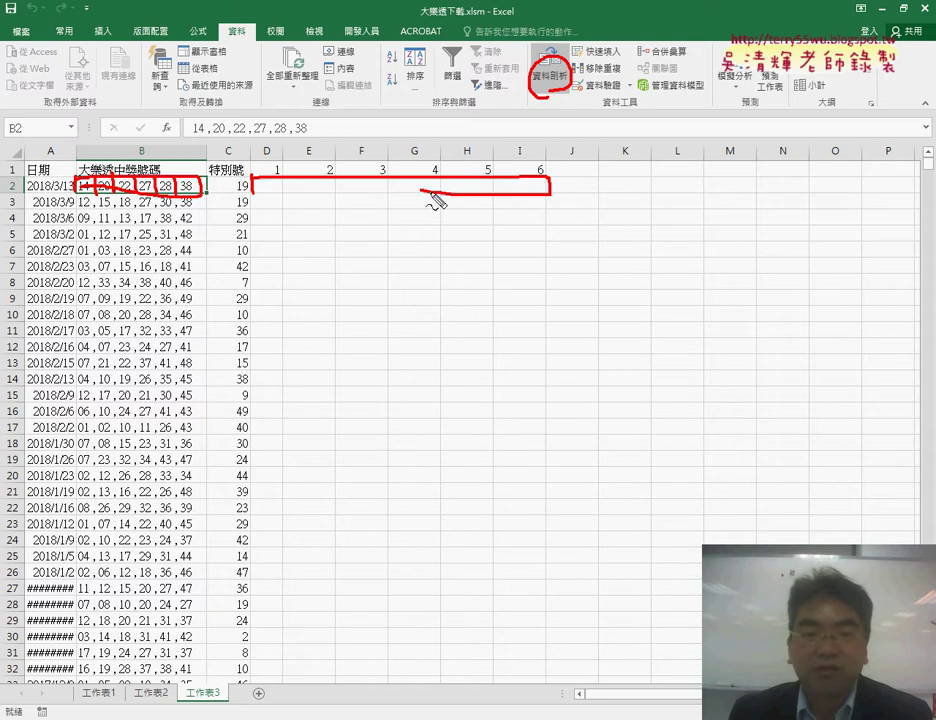
left_click_drag(553, 186, 253, 188)
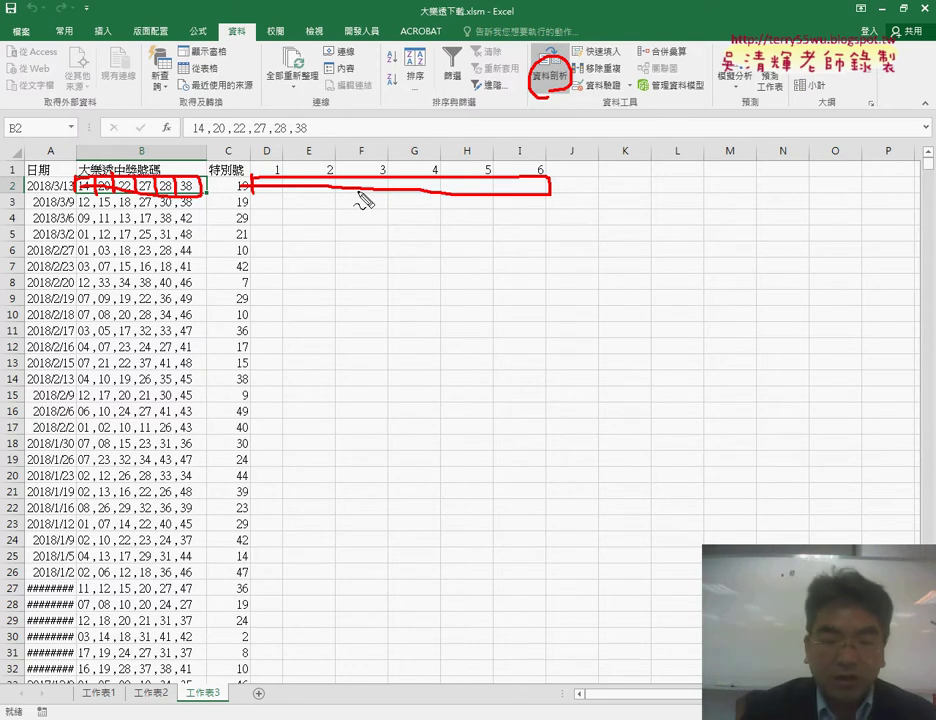
key("Escape")
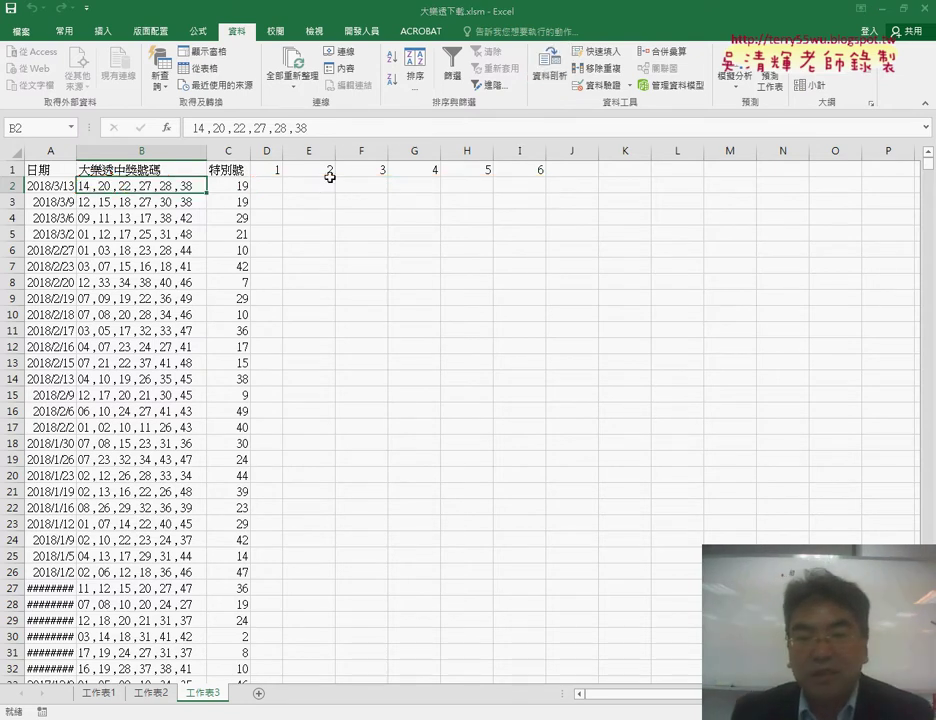
- Enter 1 in D1 and fill the series 1 through 6 across D1:I1
left_click(272, 172)
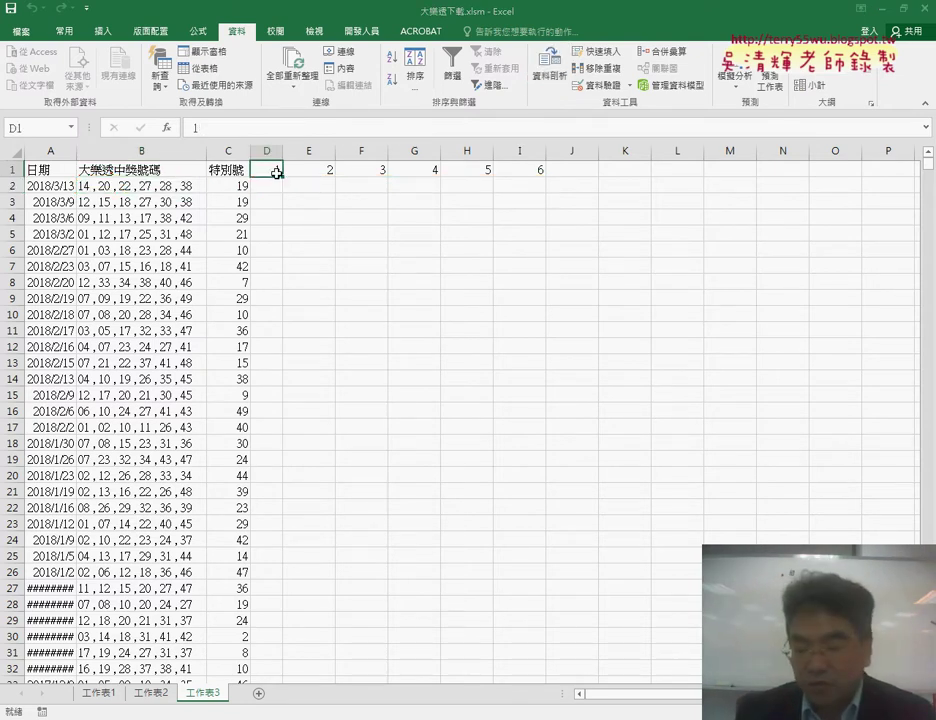
type("1")
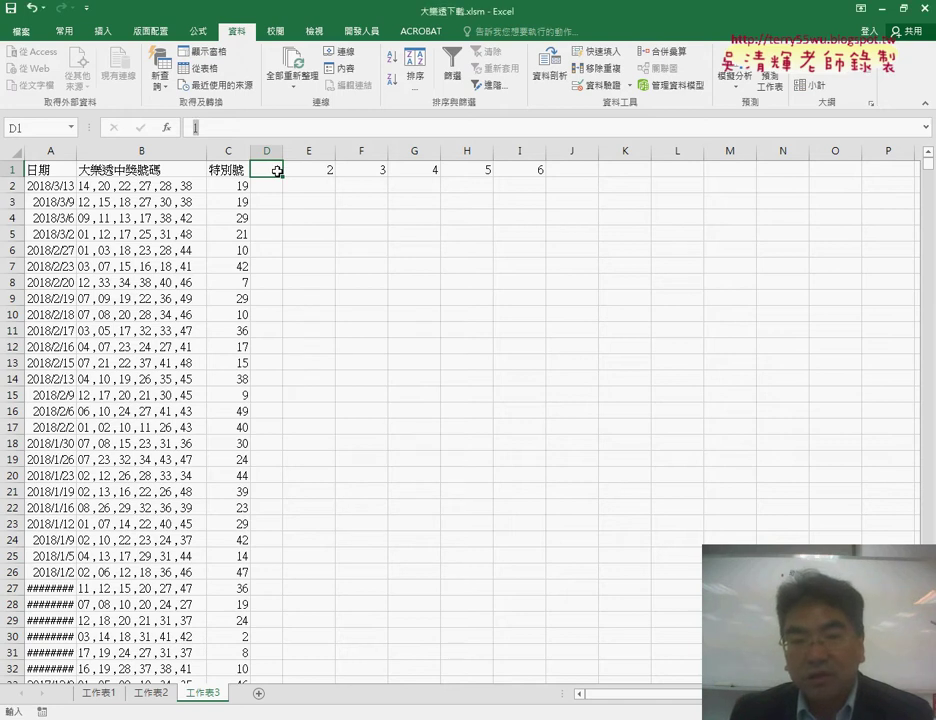
left_click_drag(283, 176, 547, 179)
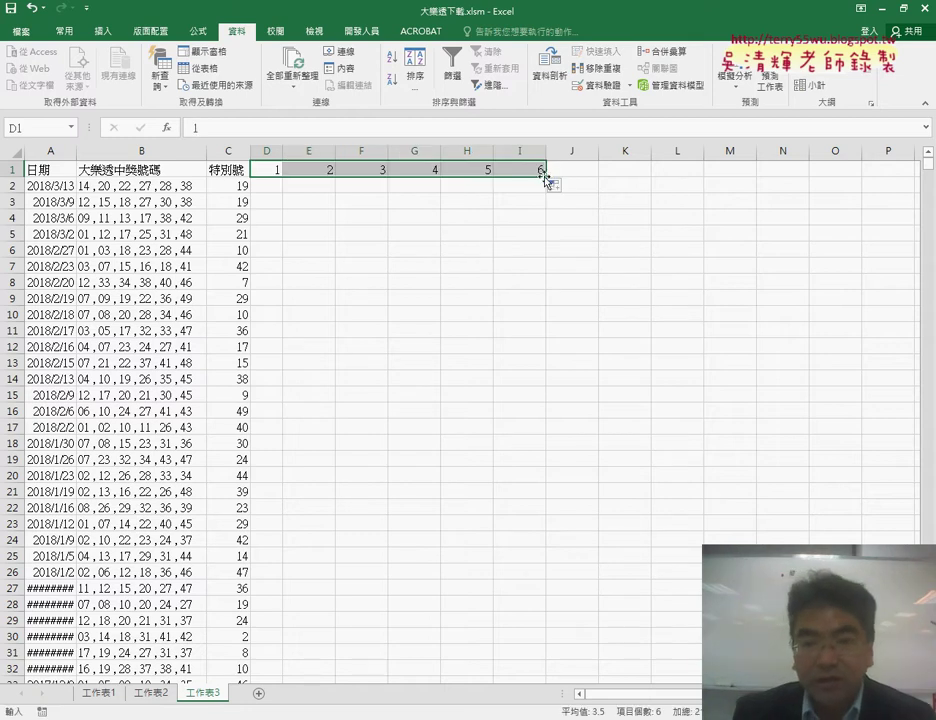
key("Delete")
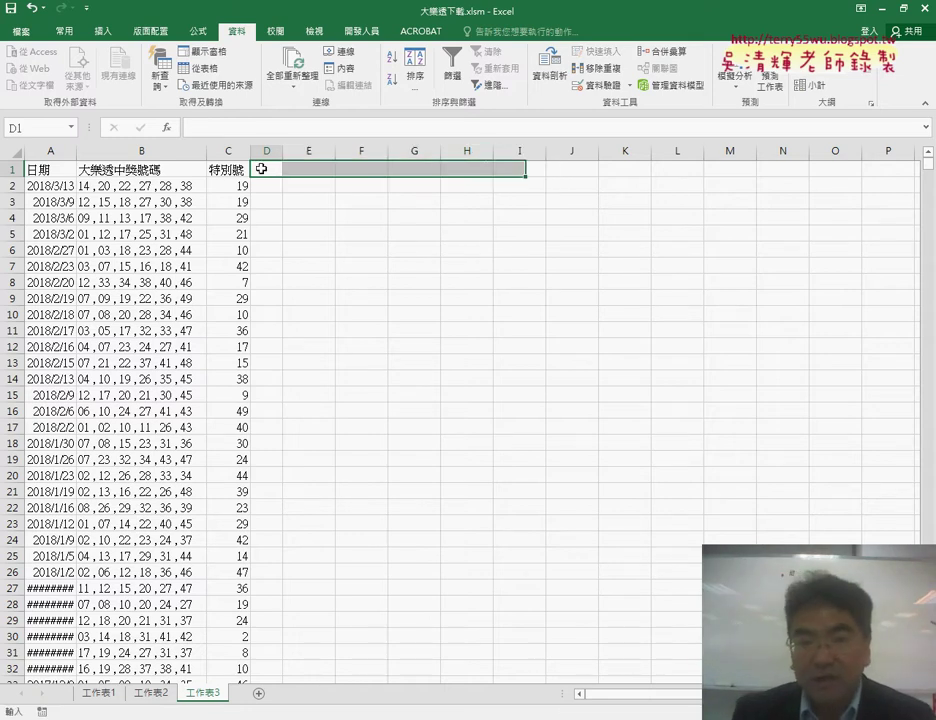
left_click(261, 169)
type("1")
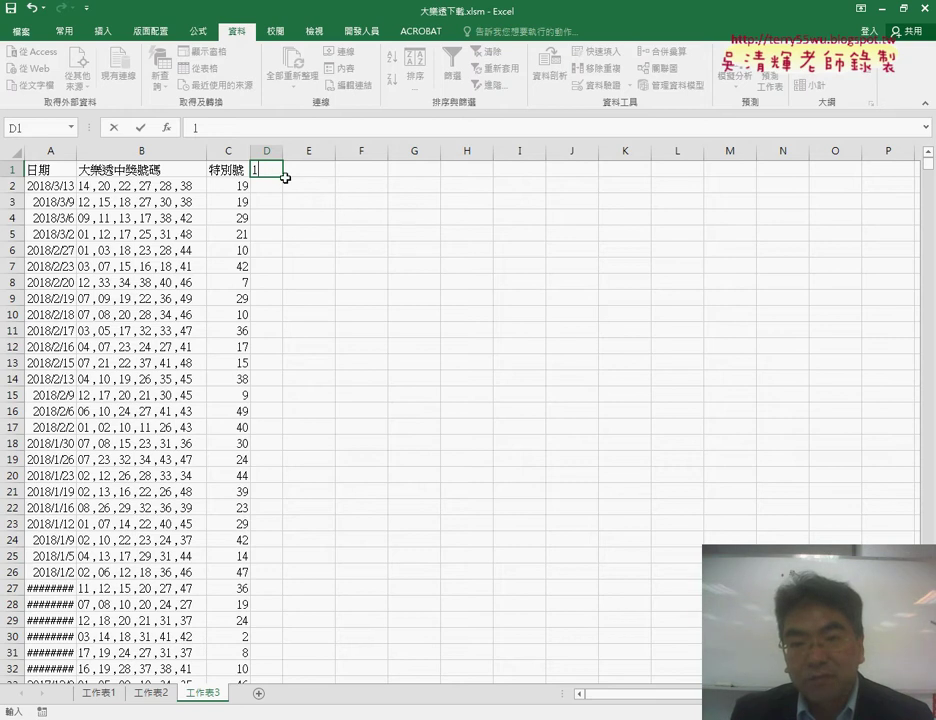
left_click_drag(284, 177, 545, 178)
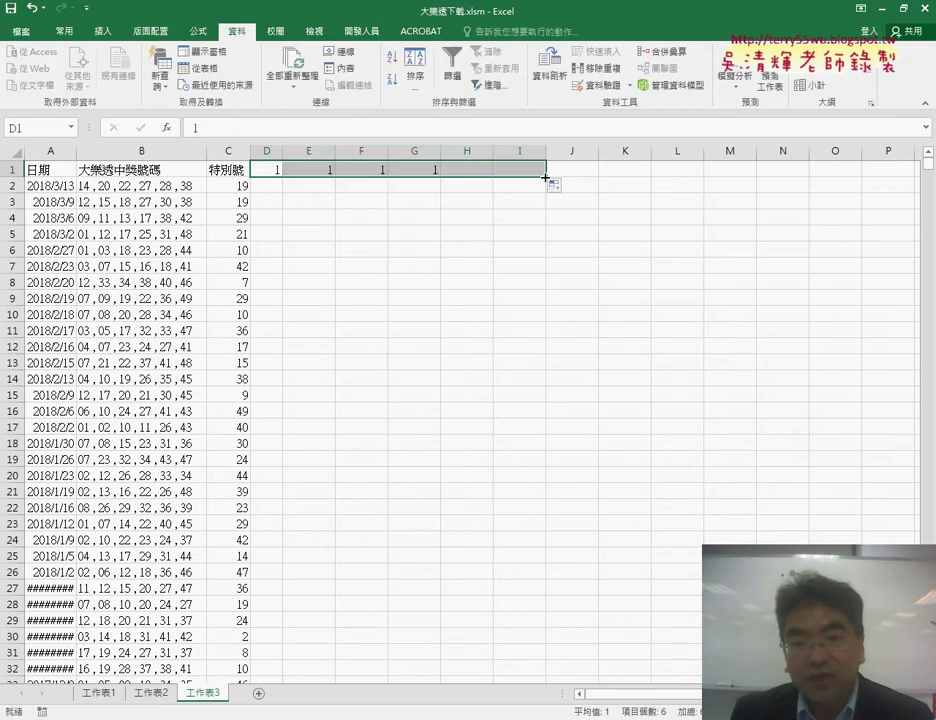
left_click(276, 171)
type("1")
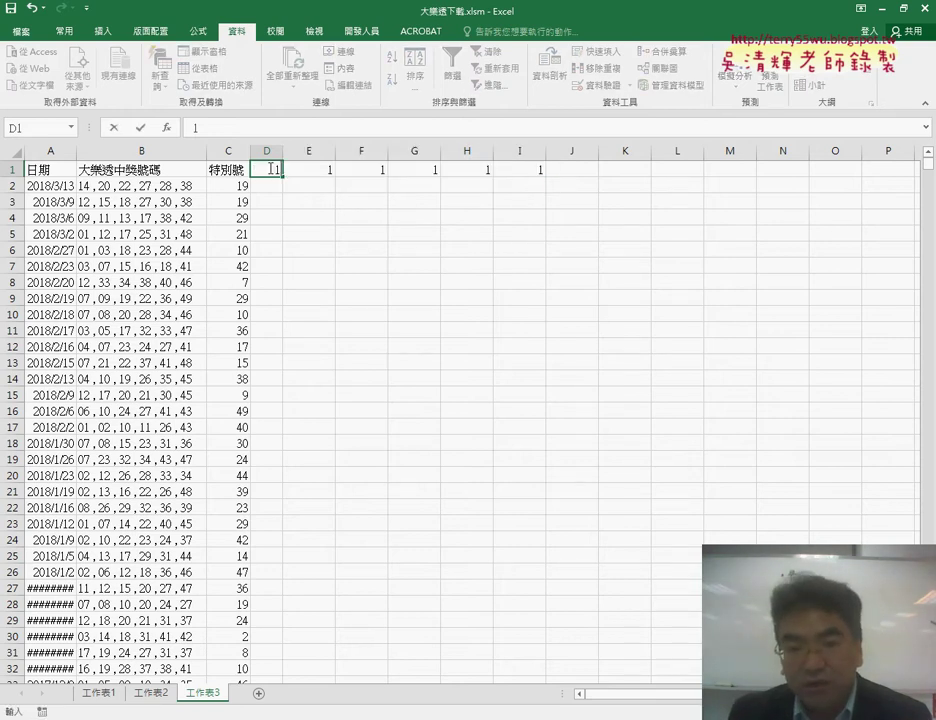
left_click_drag(284, 177, 545, 175)
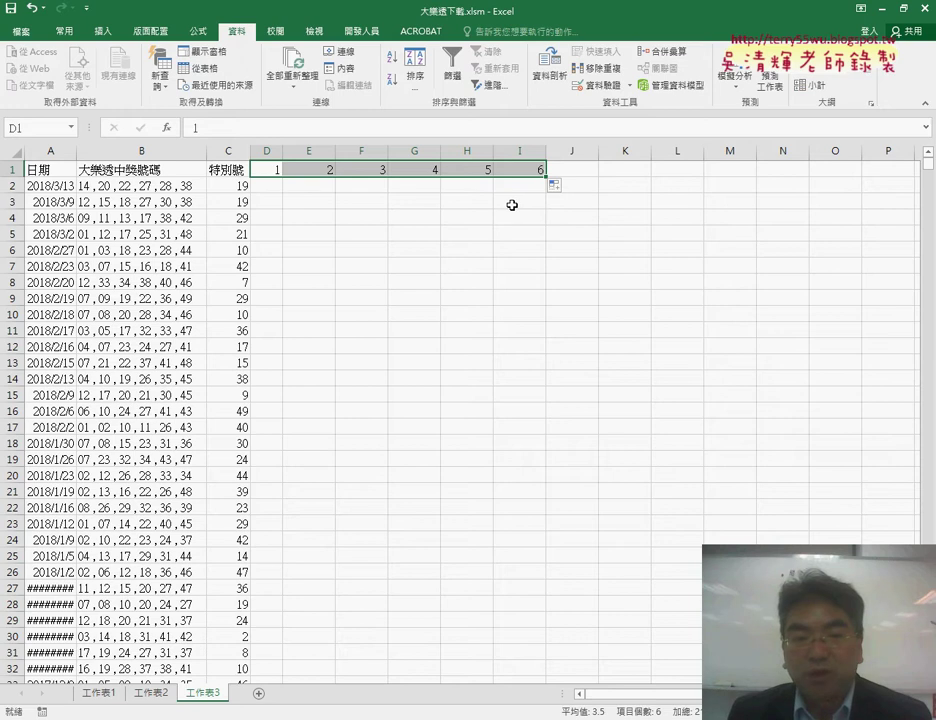
- Select the winning numbers B2:B1508 and launch the Text to Columns wizard
left_click(139, 189)
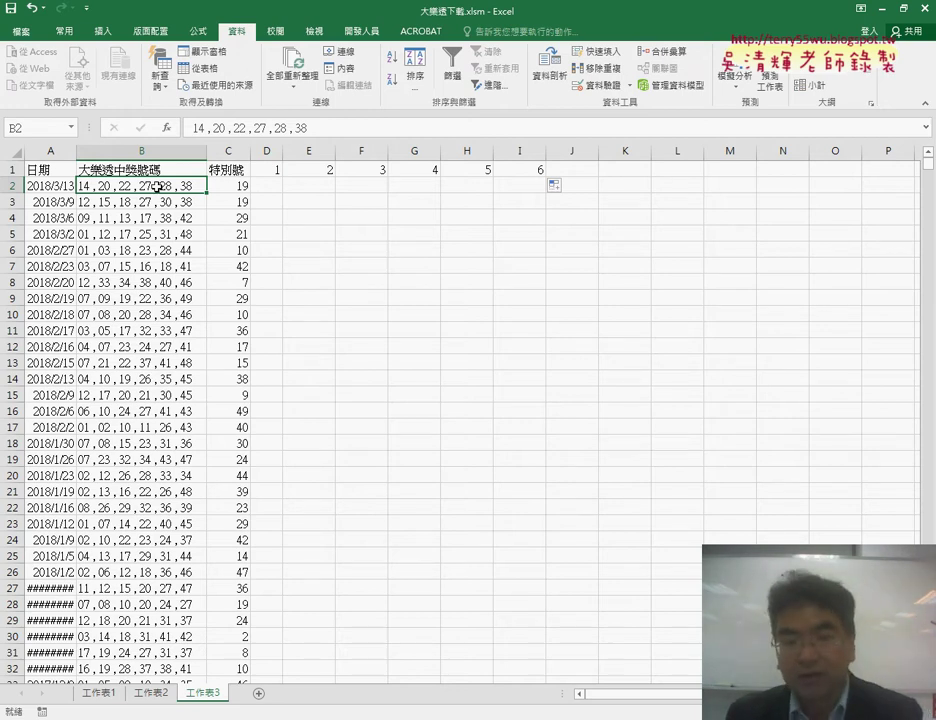
key("ctrl+shift+Down")
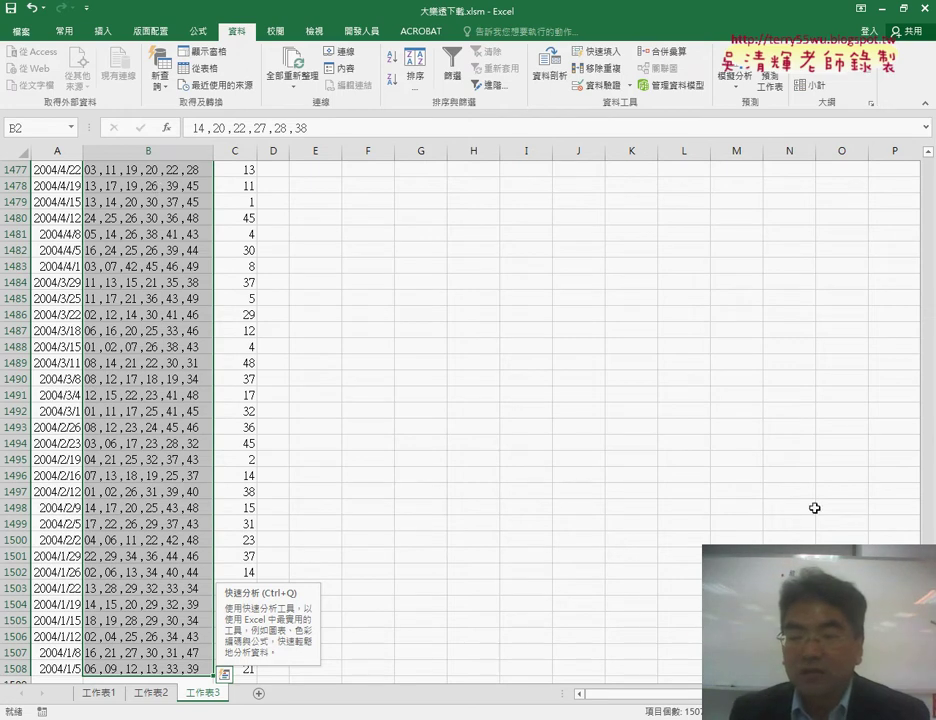
left_click_drag(928, 650, 928, 165)
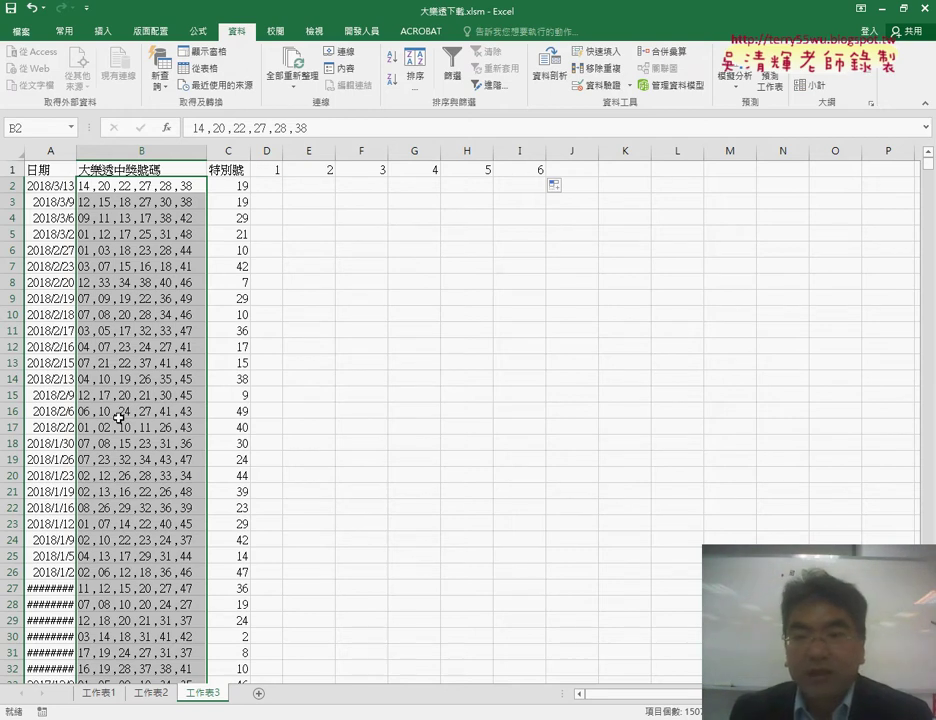
left_click(555, 78)
left_click_drag(413, 148, 514, 119)
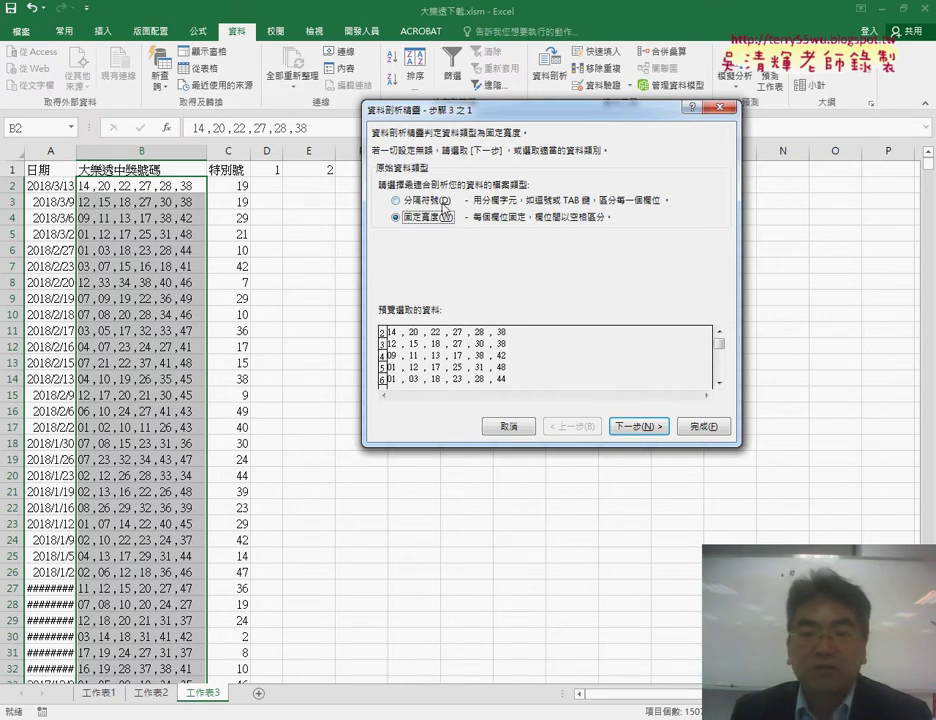
- Split the numbers as comma-delimited with Tab unticked, sending results to $D$2 through I
left_click(440, 201)
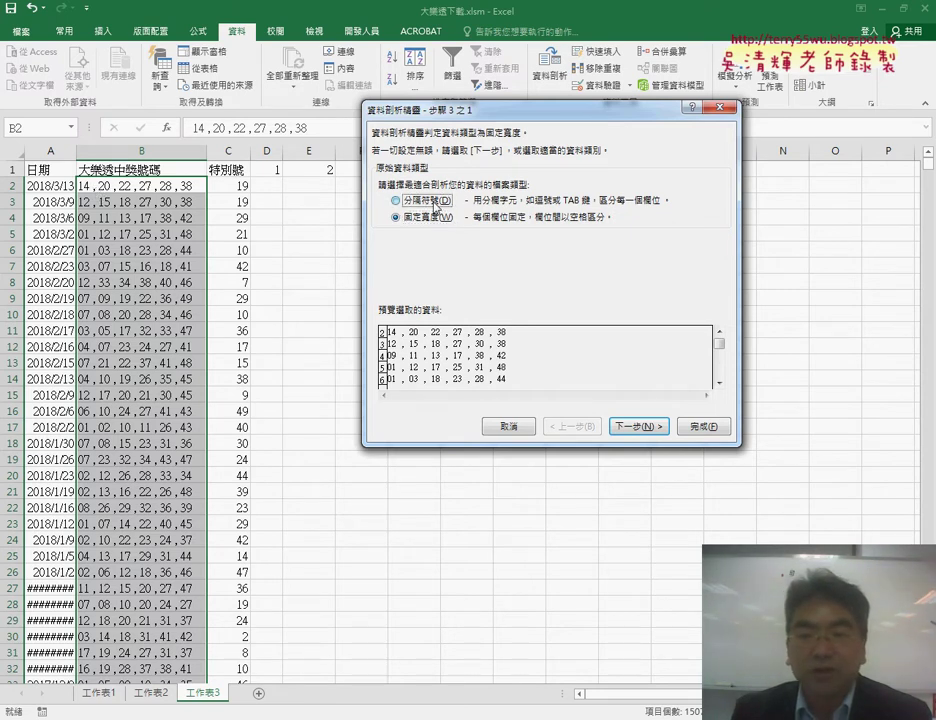
left_click(645, 427)
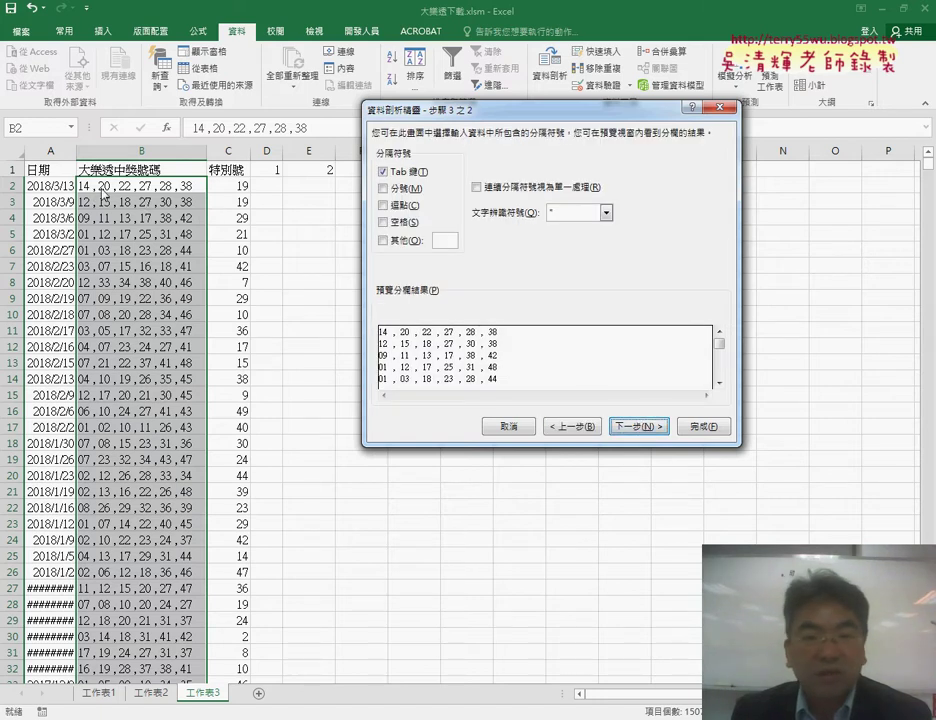
left_click(384, 207)
left_click(384, 173)
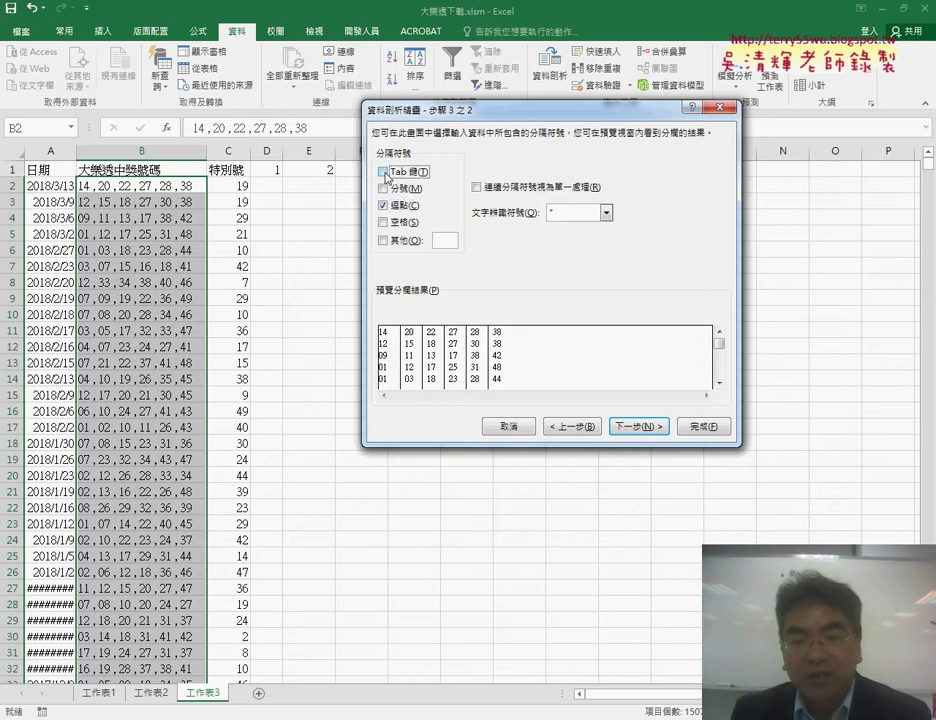
left_click(640, 427)
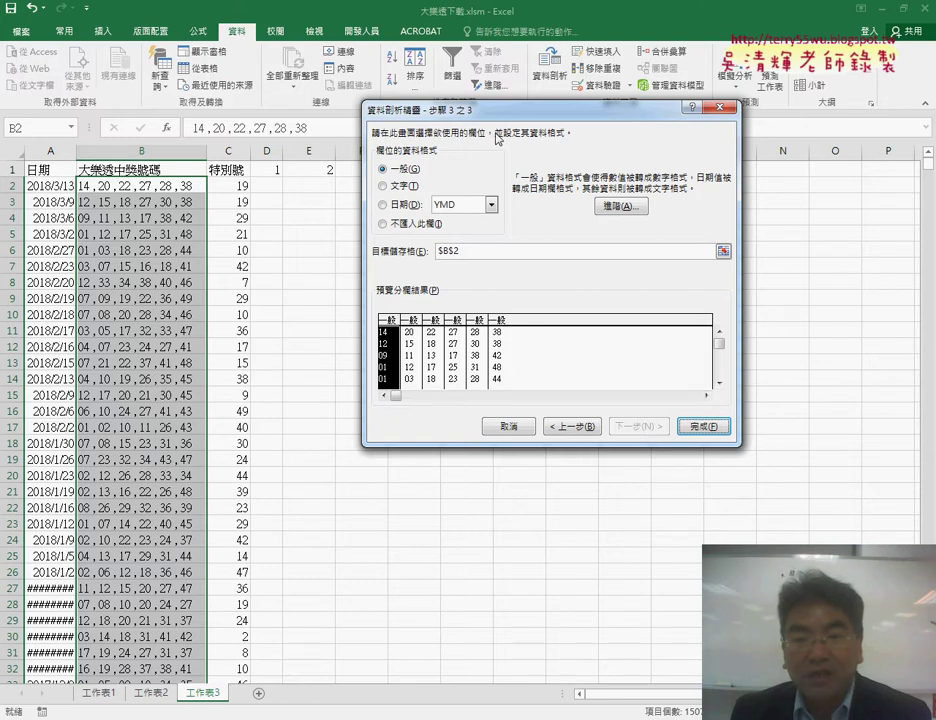
left_click_drag(503, 120, 617, 126)
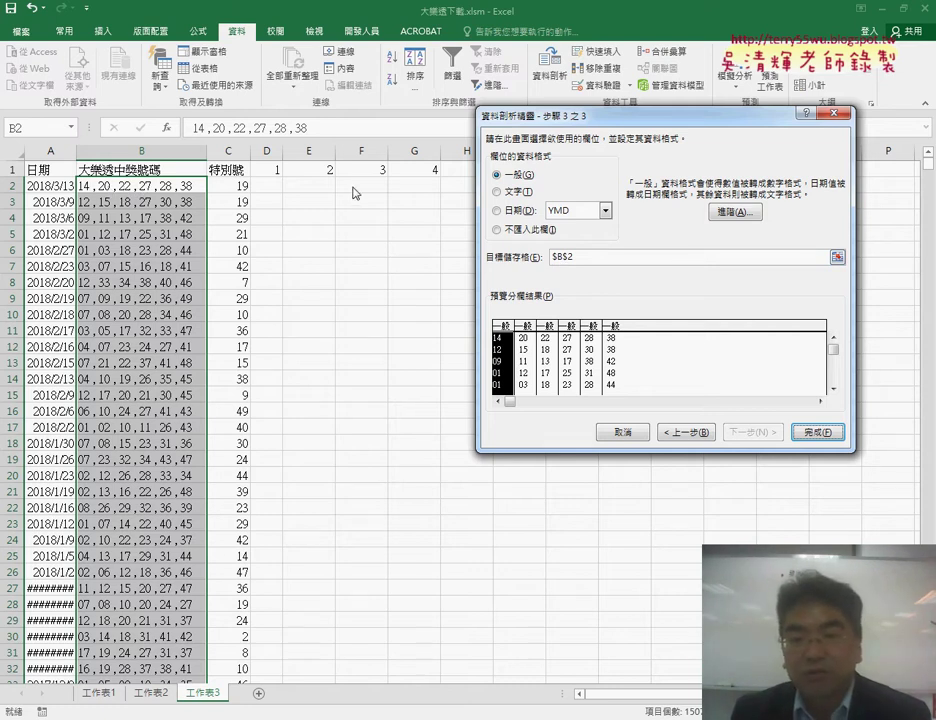
double_click(580, 257)
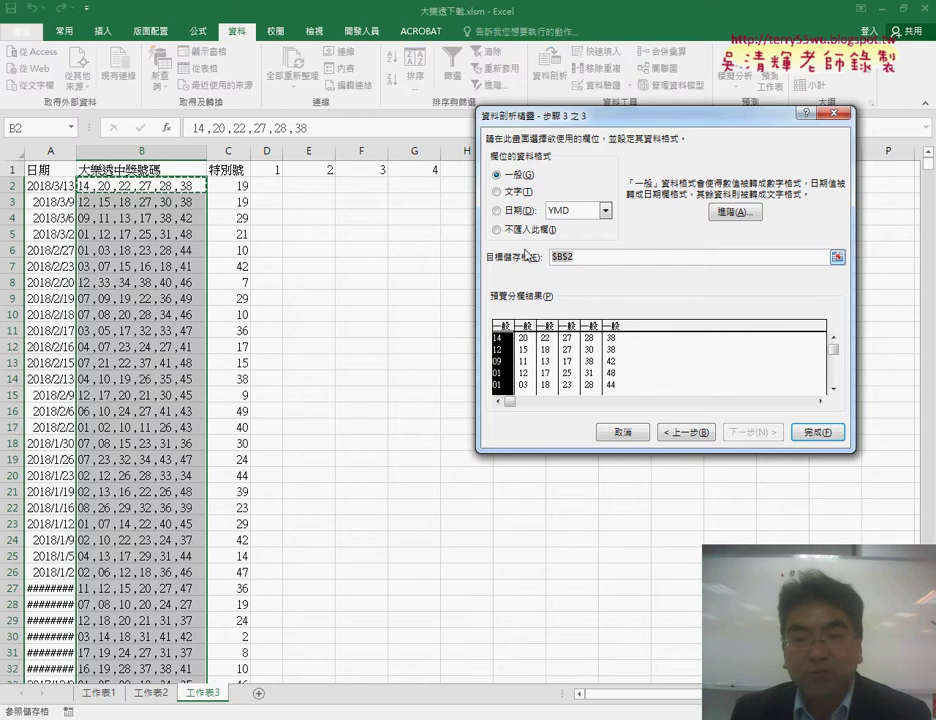
left_click(271, 187)
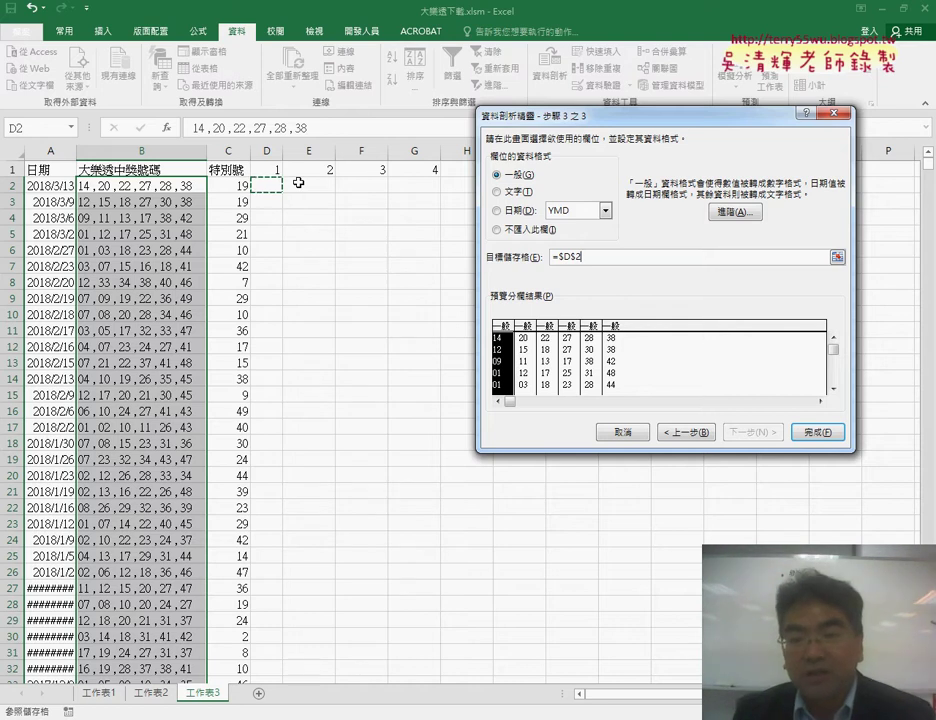
left_click(818, 433)
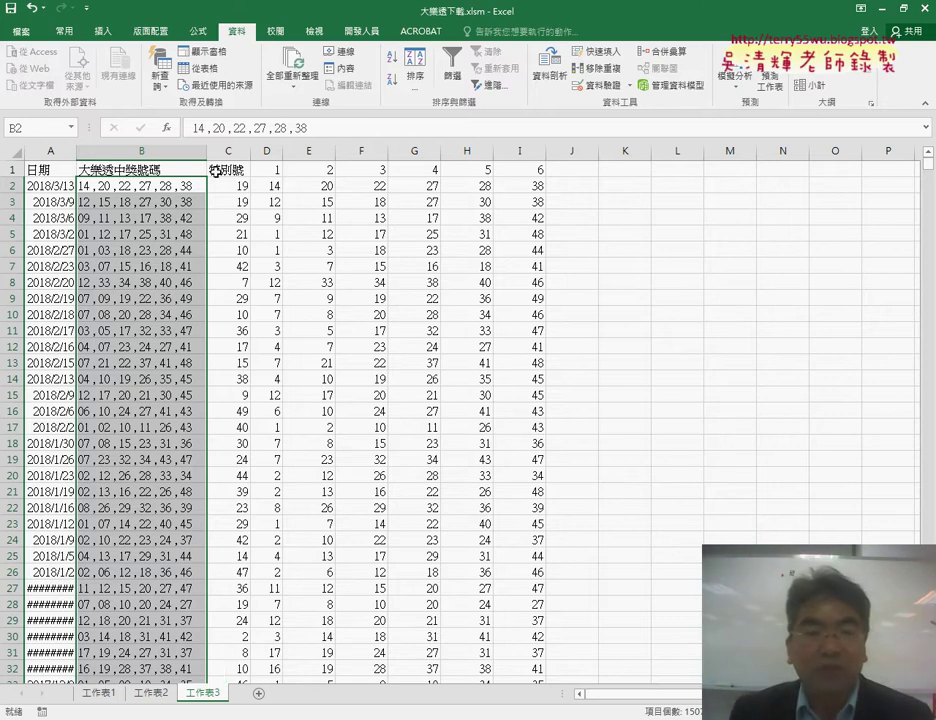
- Delete column B, switch to the Developer tab, and undo the column deletion
left_click(149, 150)
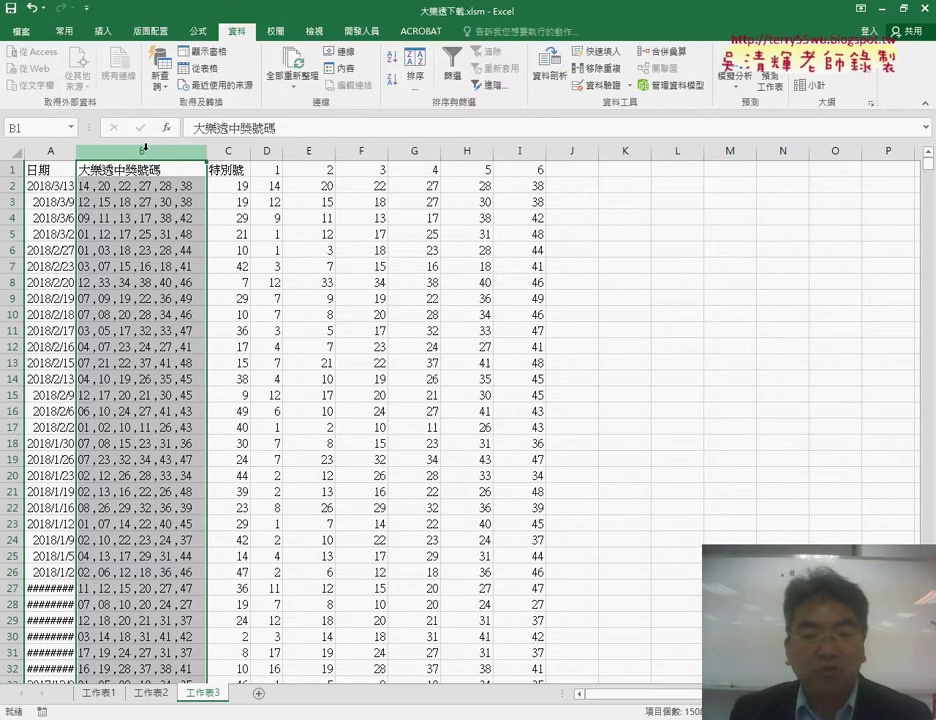
right_click(143, 247)
left_click(182, 369)
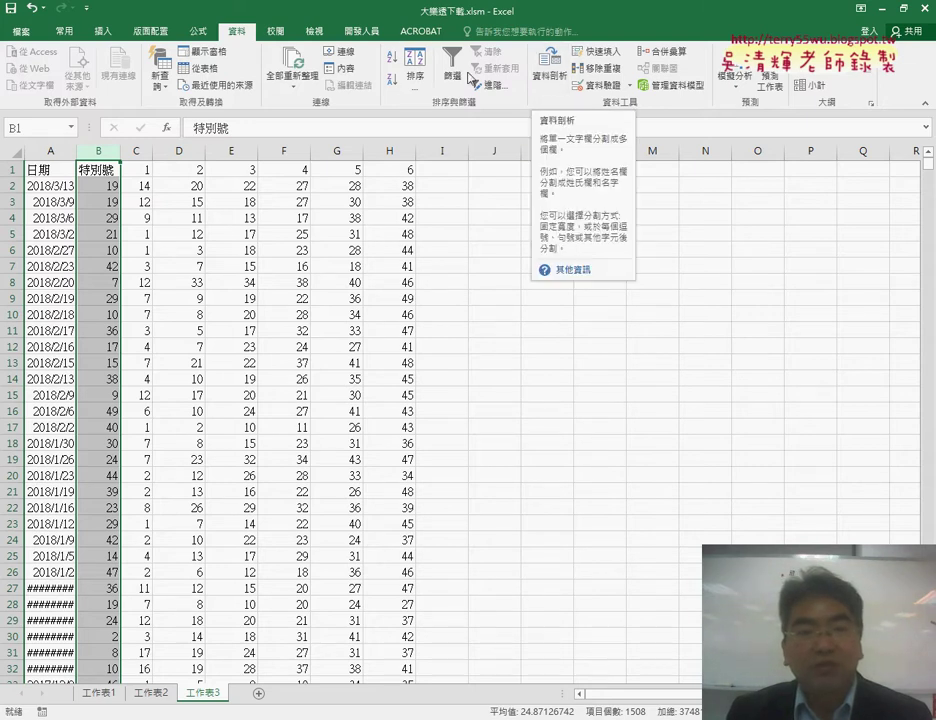
left_click(361, 31)
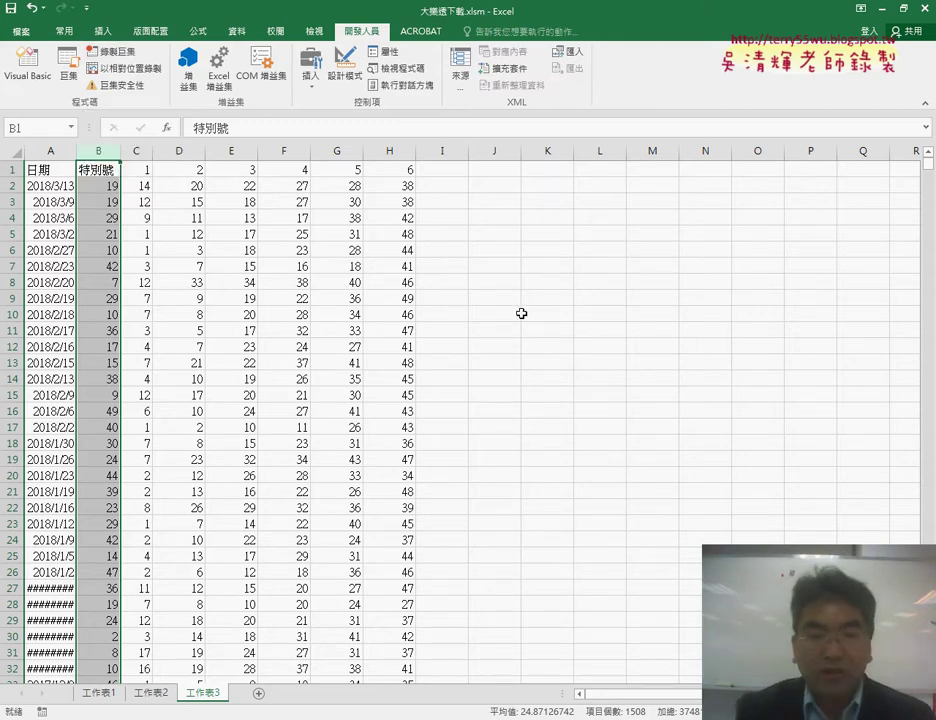
key("ctrl+q")
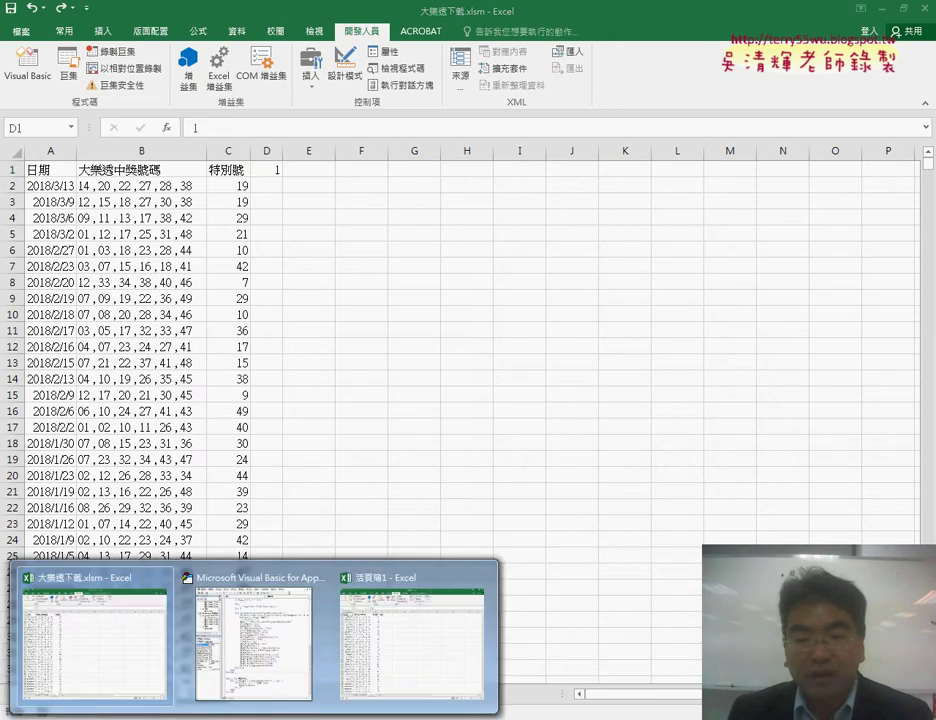
- Check the 刪除列 sub in the VBA editor, then return to cell B2 on the Data tab
left_click(253, 625)
double_click(401, 543)
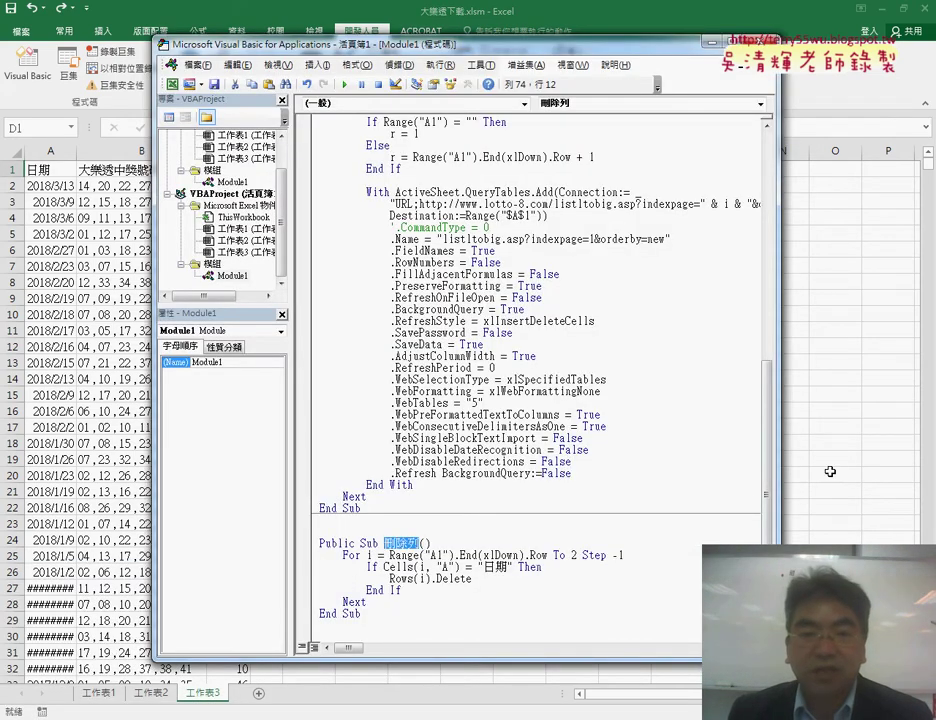
left_click(835, 474)
left_click(171, 193)
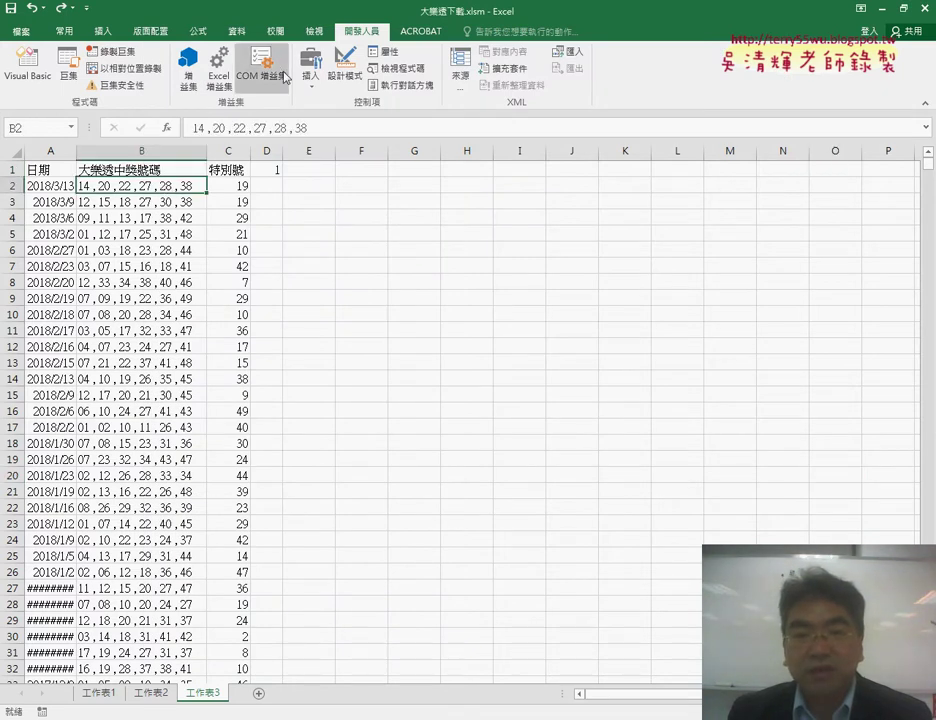
left_click(237, 31)
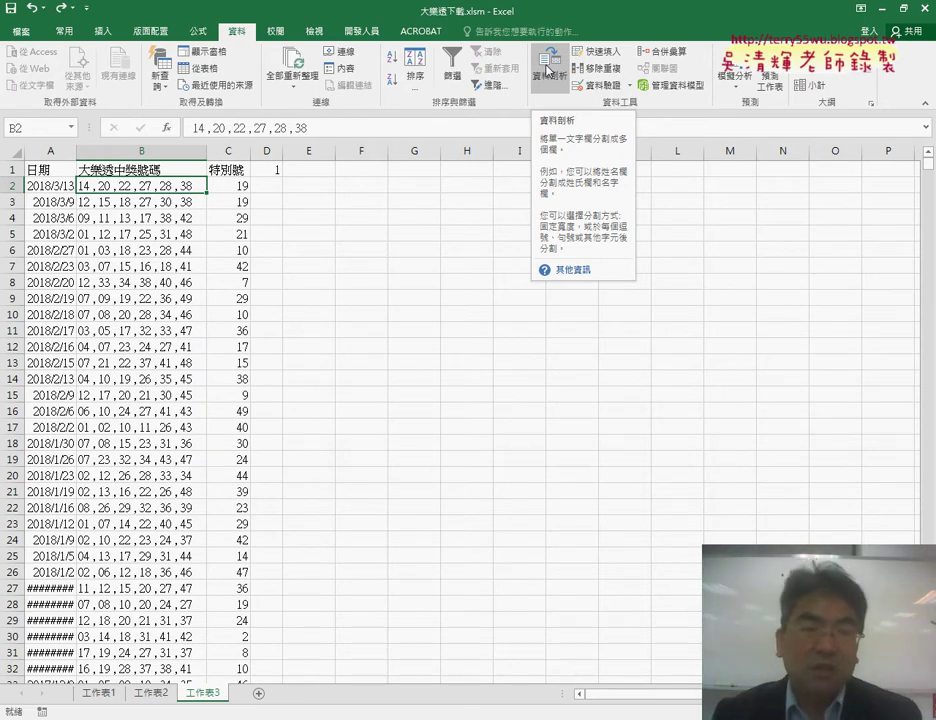
left_click(547, 72)
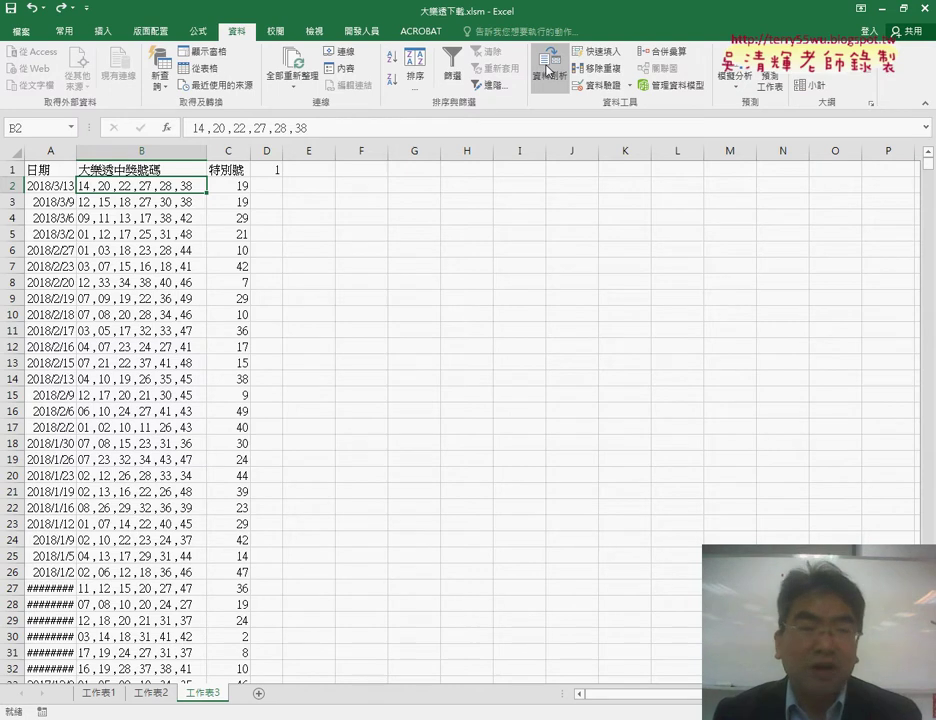